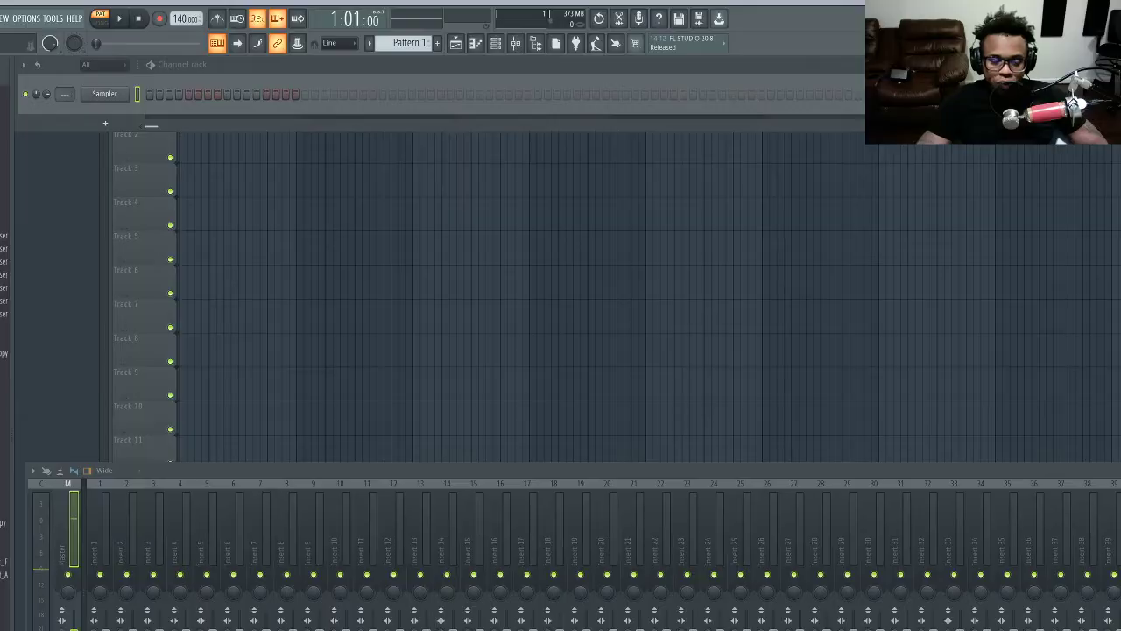
Load the MURDA_808_DIOR_C sample into the Sampler channel and add Fruity Parametric EQ 2 to mixer insert 1.
{"action": "left_click_drag", "start_coordinate": [5, 275], "coordinate": [175, 152]}
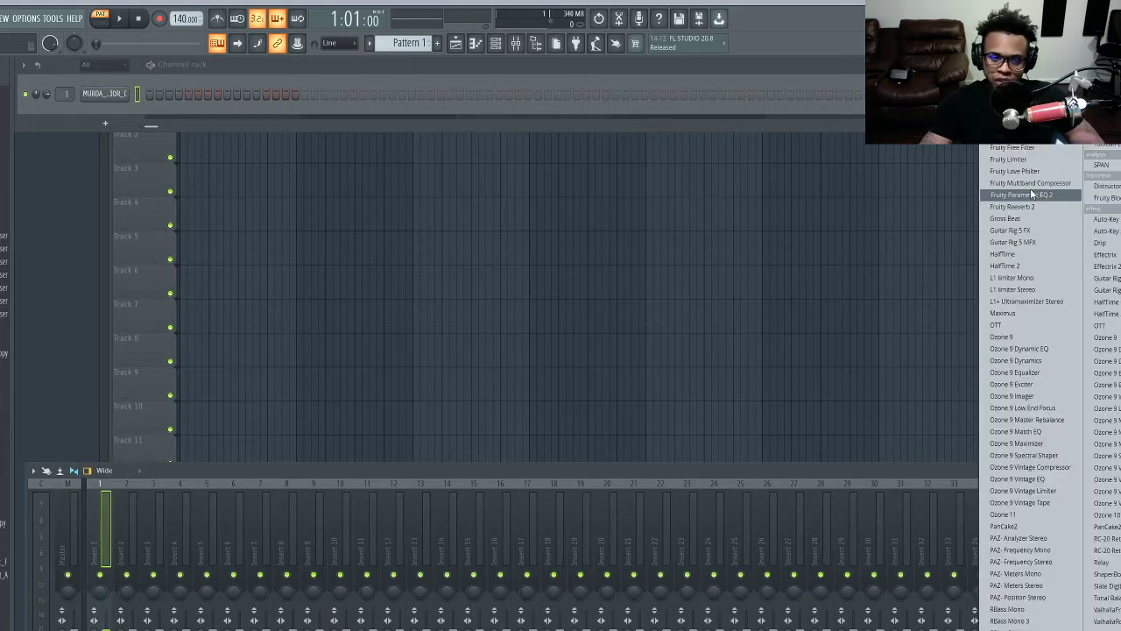
{"action": "left_click", "coordinate": [1030, 195]}
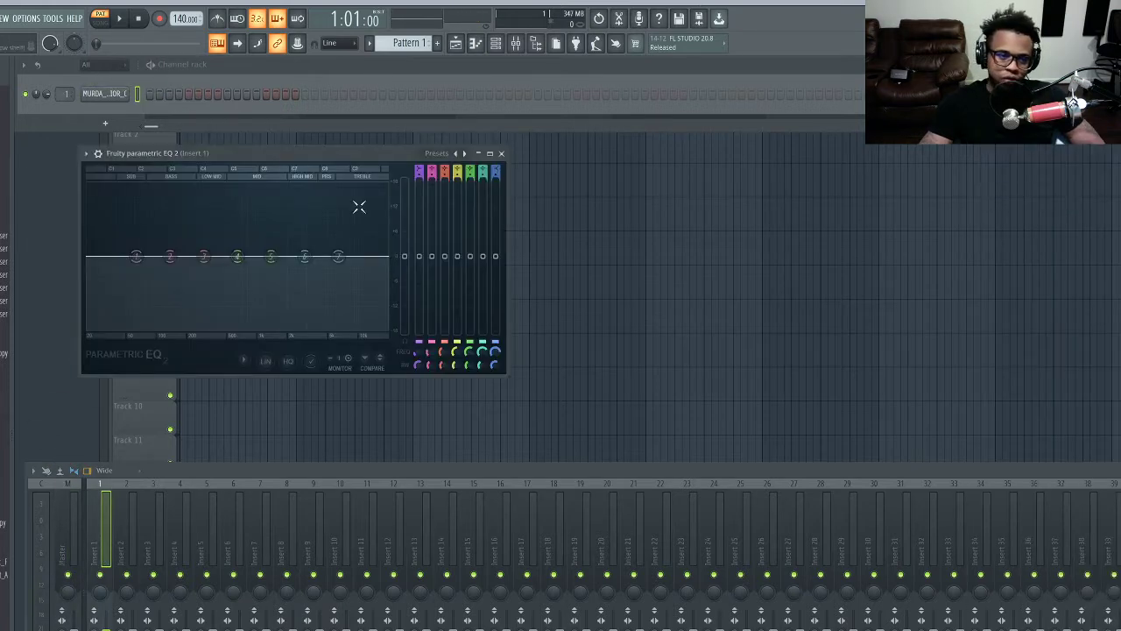
{"action": "left_click_drag", "start_coordinate": [224, 149], "coordinate": [497, 270]}
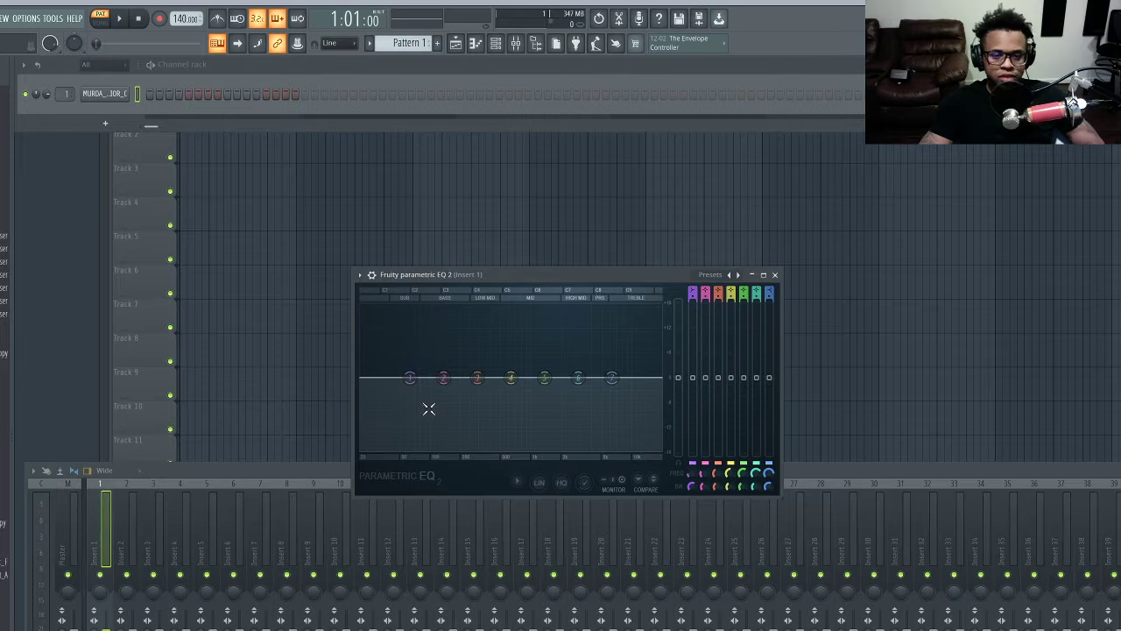
{"action": "left_click", "coordinate": [212, 471]}
{"action": "left_click", "coordinate": [517, 277]}
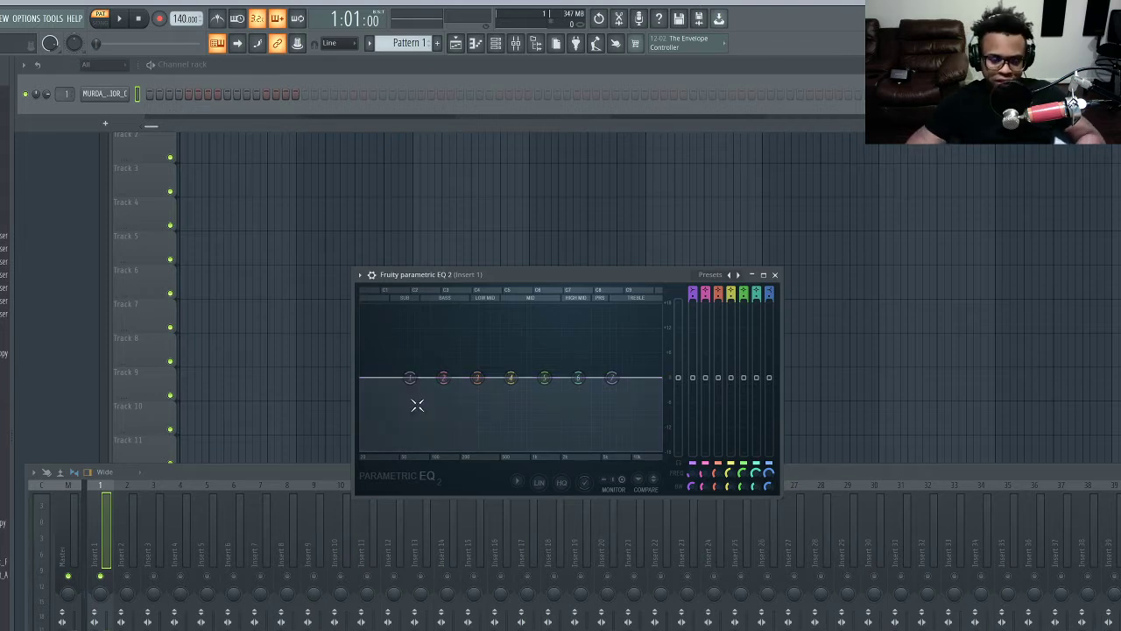
Open the MURDA_808_DIOR_C sample in the Edison audio editor and detect its pitch regions.
{"action": "right_click", "coordinate": [123, 93]}
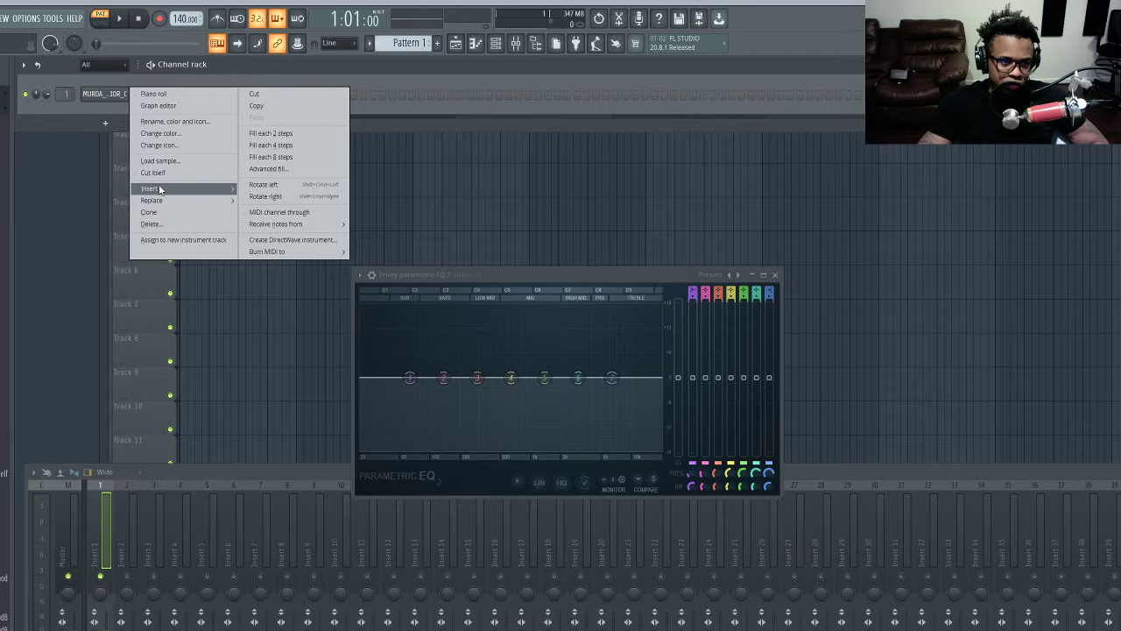
{"action": "left_click", "coordinate": [125, 125]}
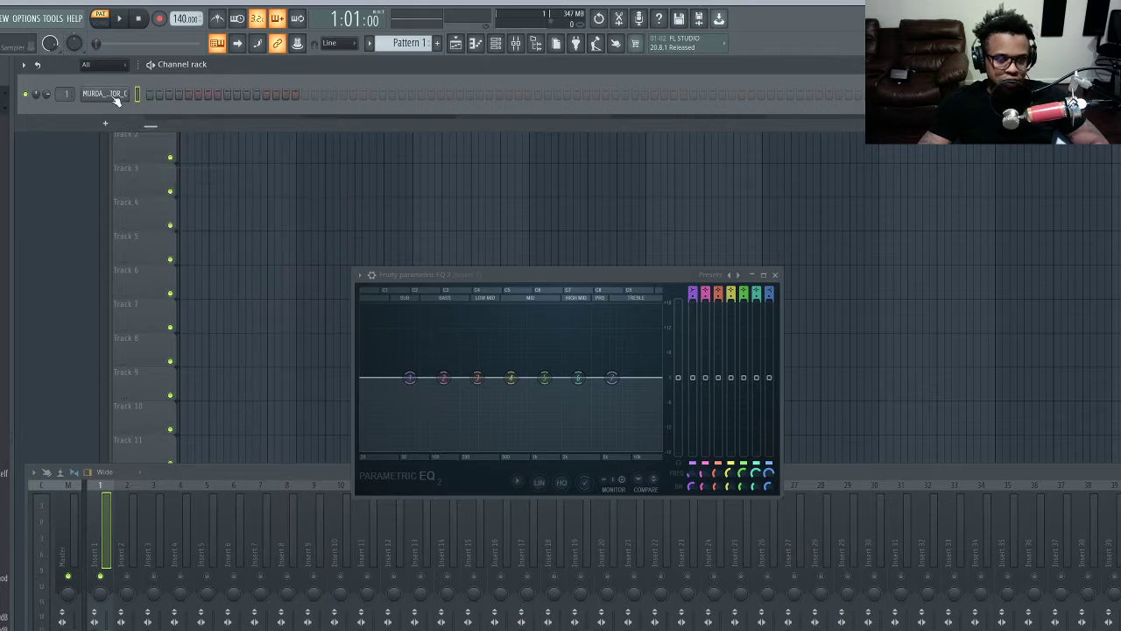
{"action": "left_click", "coordinate": [114, 95]}
{"action": "right_click", "coordinate": [251, 412]}
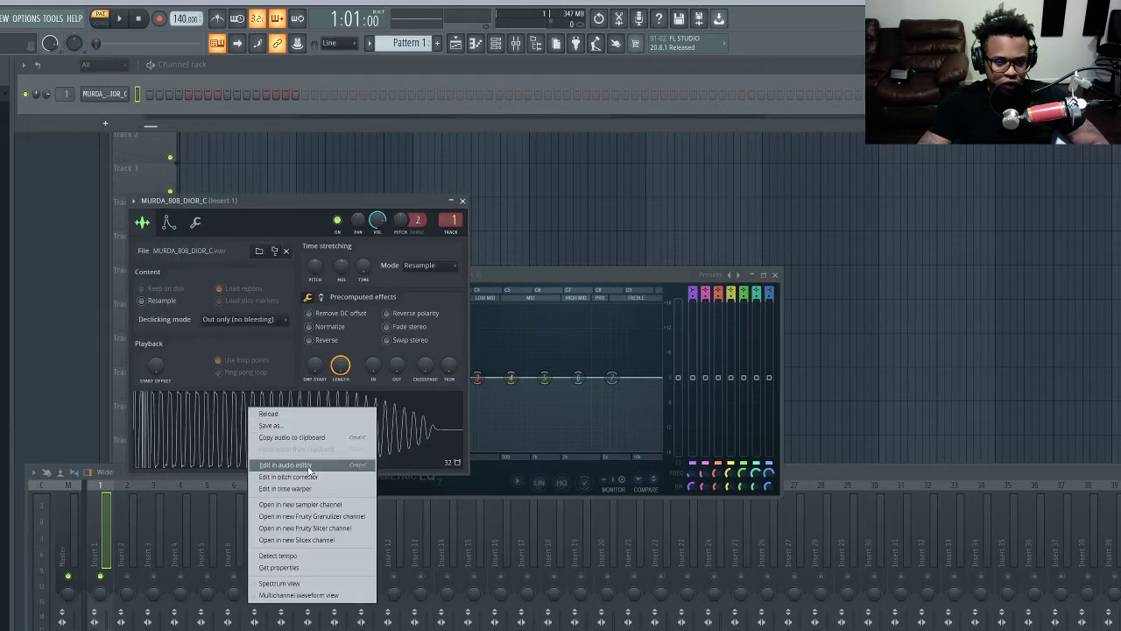
{"action": "left_click", "coordinate": [308, 466]}
{"action": "left_click", "coordinate": [142, 173]}
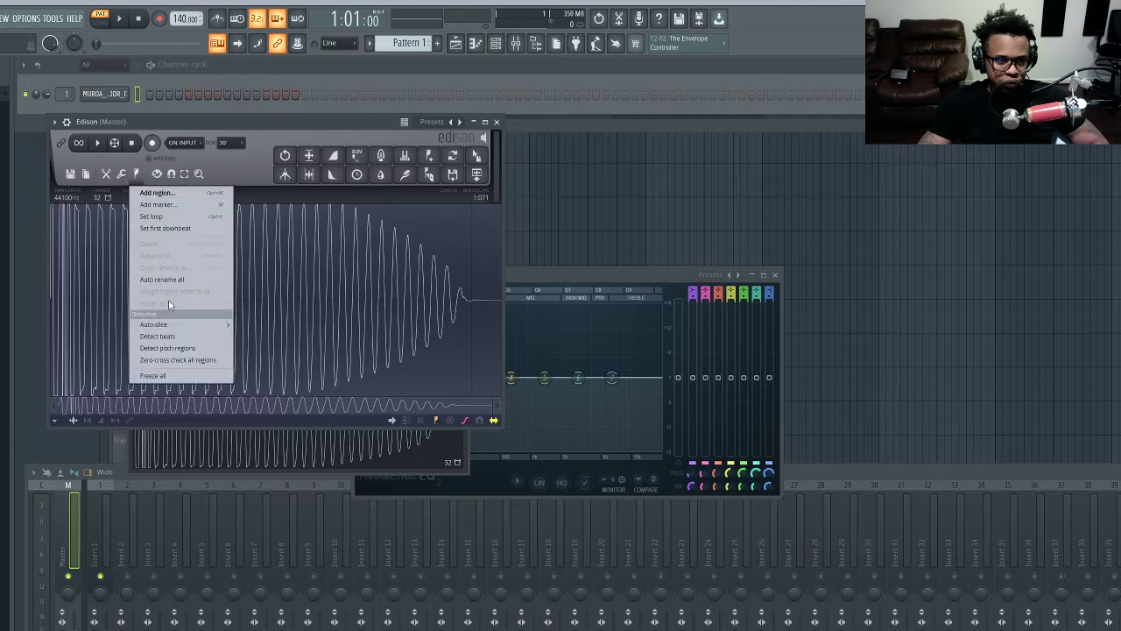
{"action": "left_click", "coordinate": [178, 349]}
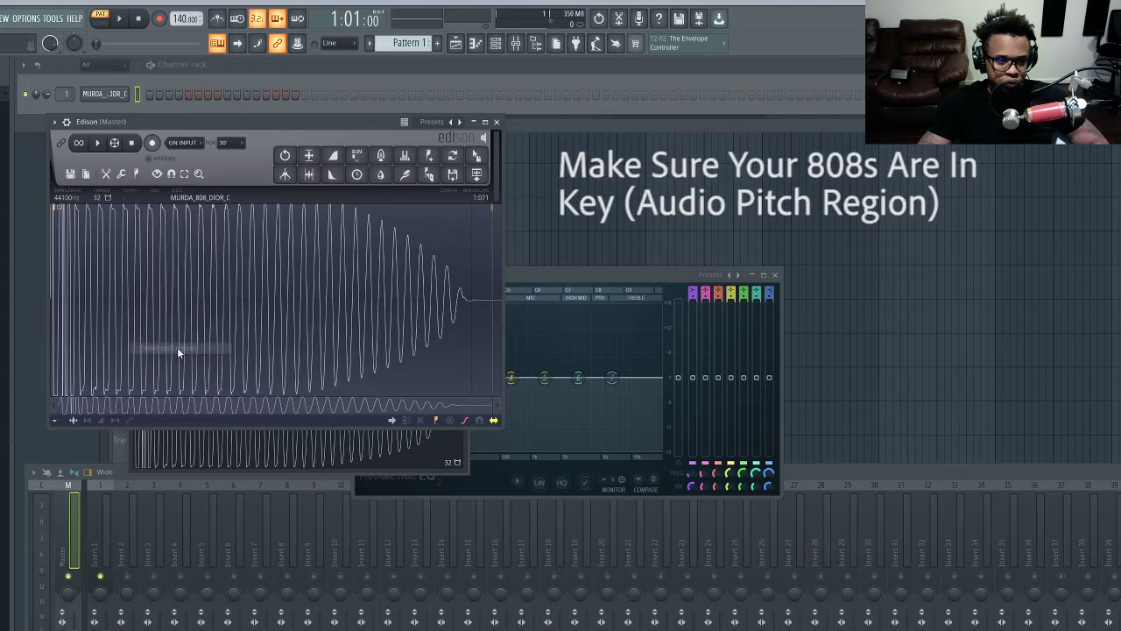
Close Edison and delete it from the Master track's effects.
{"action": "left_click", "coordinate": [498, 122]}
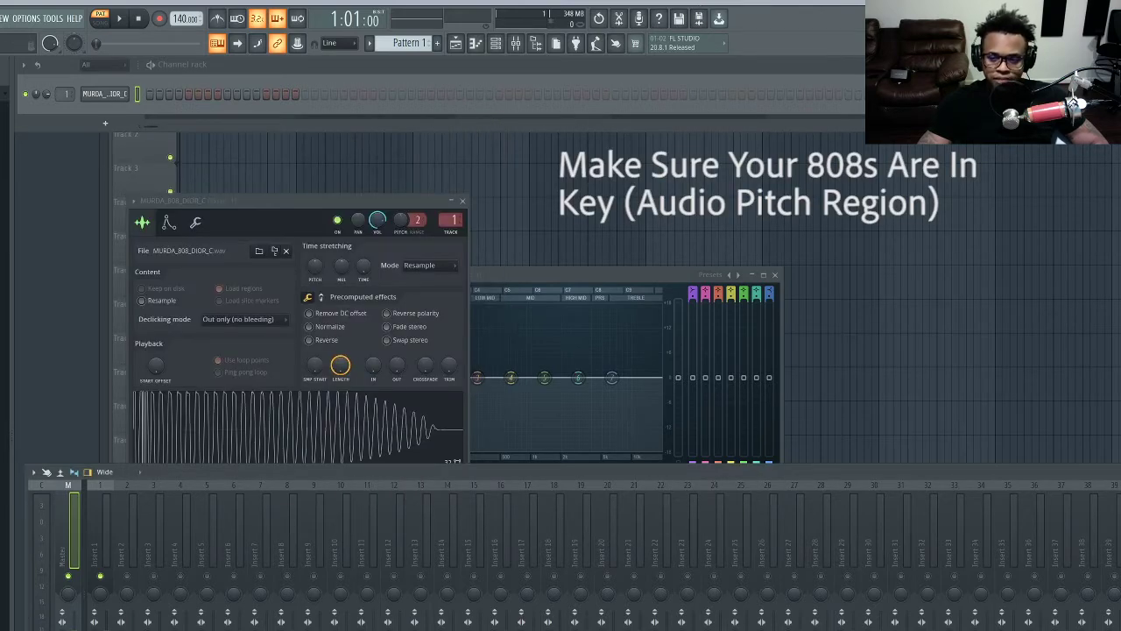
{"action": "key", "text": "Delete"}
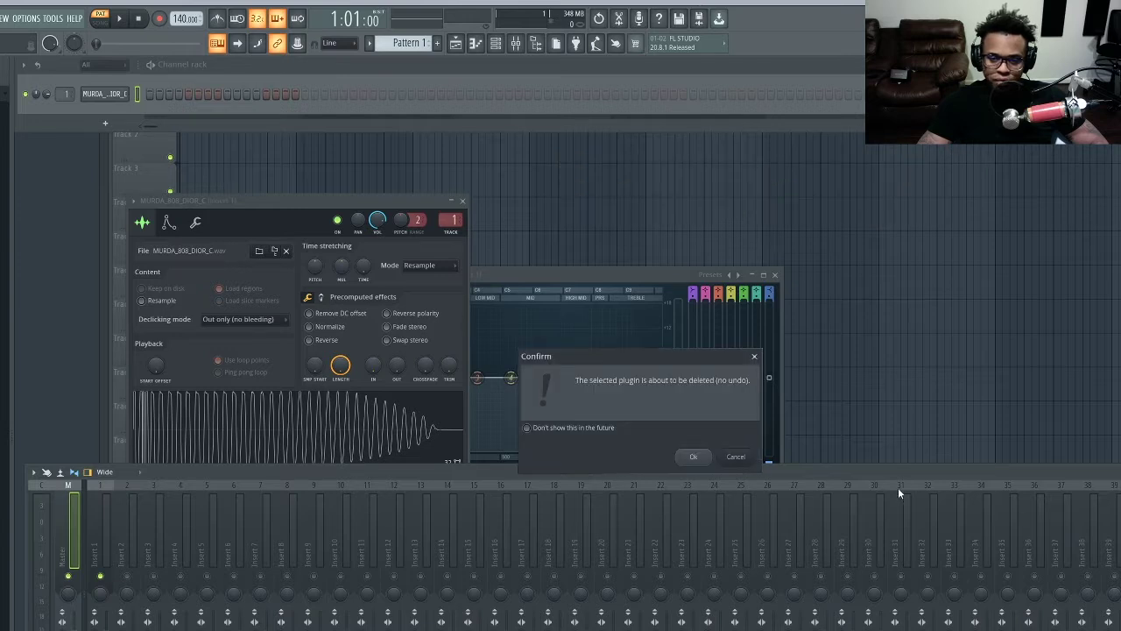
{"action": "key", "text": "Return"}
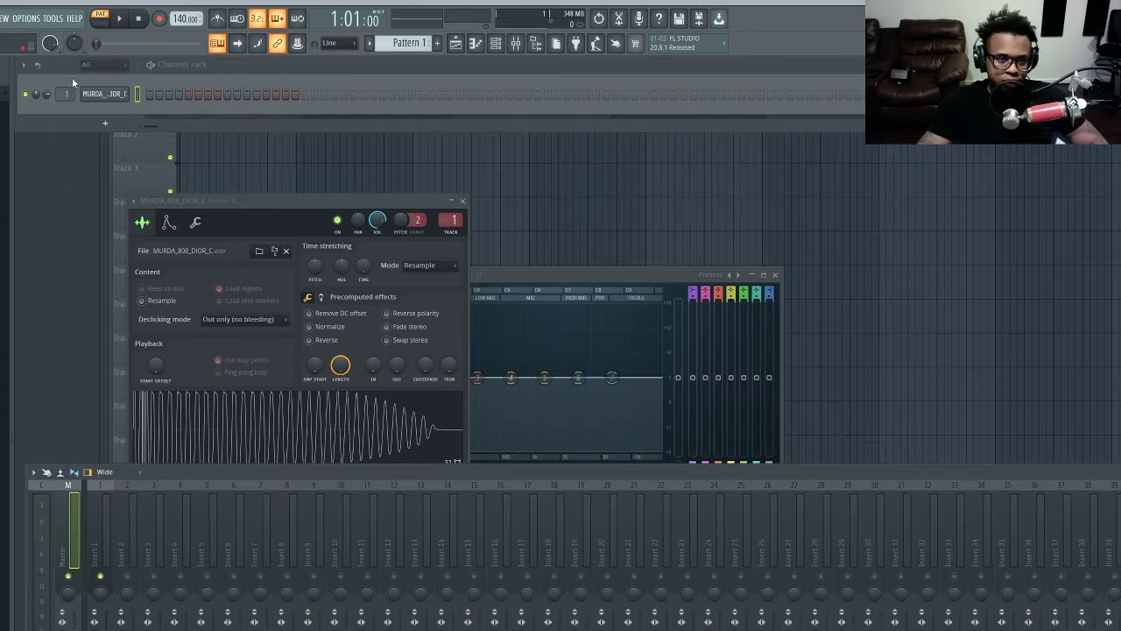
Program the 808 on steps 1, 9 and 17 of Pattern 1 while playing it back.
{"action": "left_click", "coordinate": [120, 96]}
{"action": "left_click", "coordinate": [149, 94]}
{"action": "key", "text": "space"}
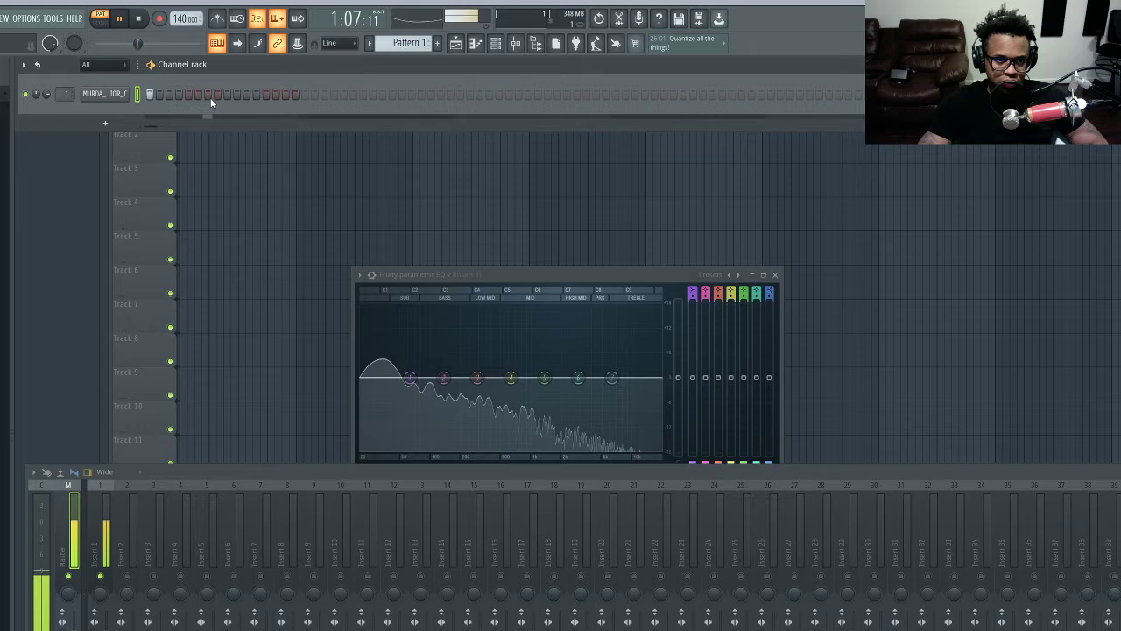
{"action": "left_click", "coordinate": [227, 95]}
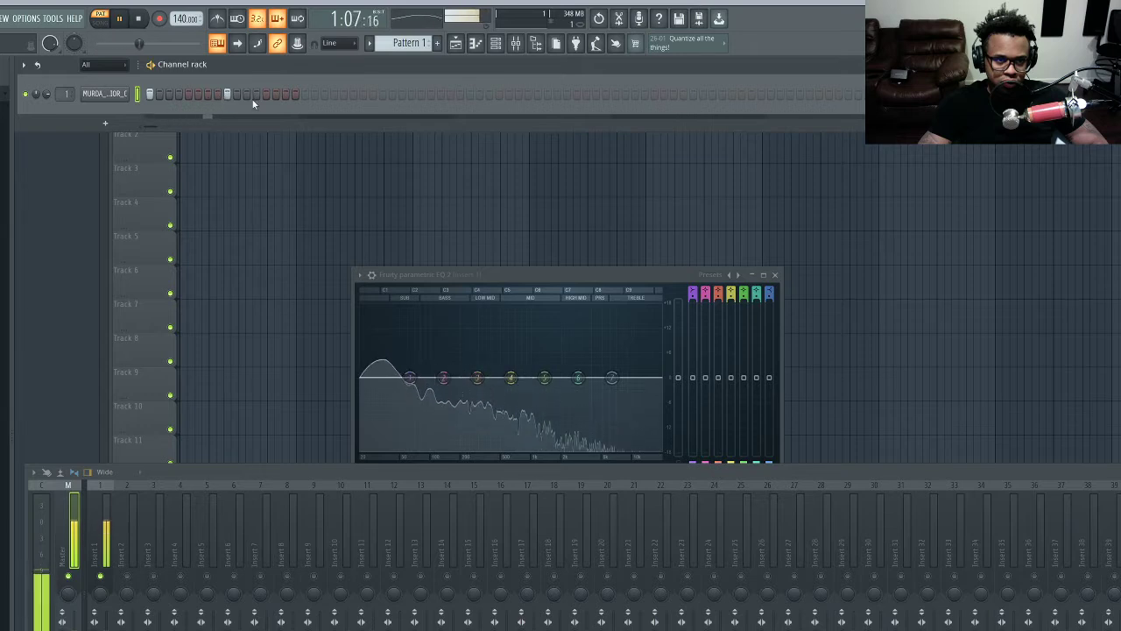
{"action": "left_click", "coordinate": [305, 95]}
{"action": "key", "text": "space"}
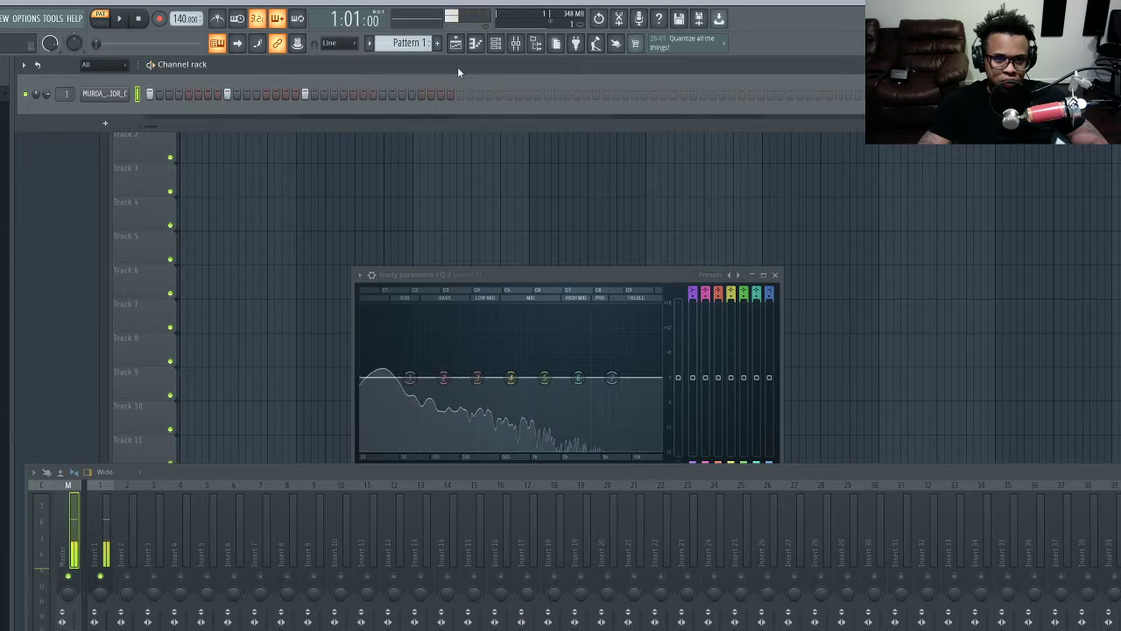
Show the playlist and try lowering EQ band 1 at the very bottom of the spectrum while the pattern plays.
{"action": "left_click", "coordinate": [495, 44]}
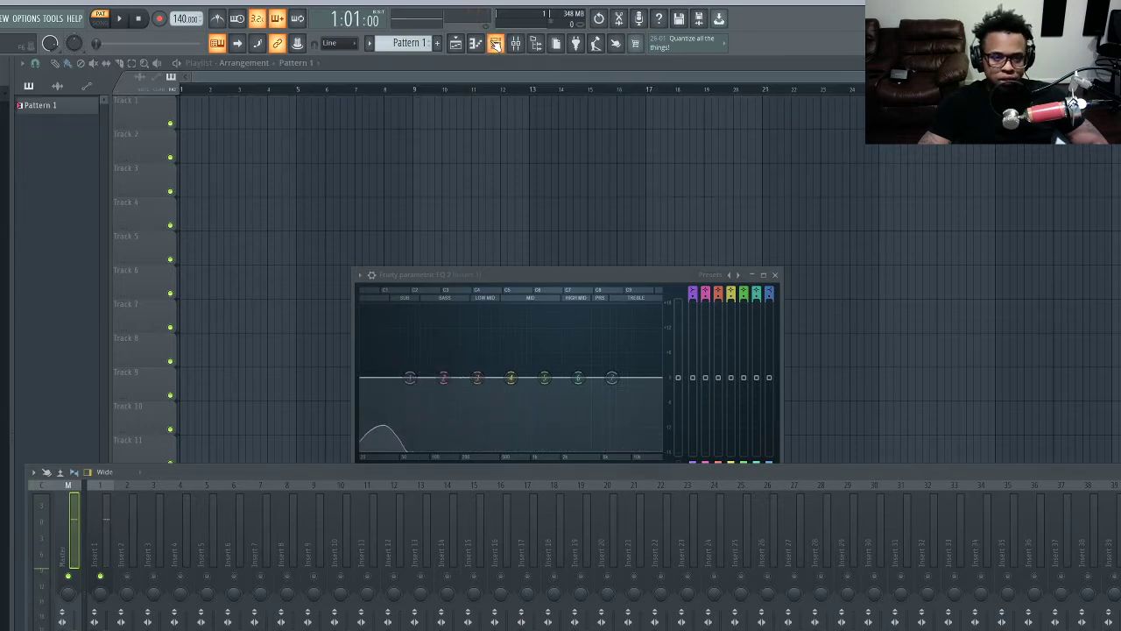
{"action": "left_click", "coordinate": [496, 274]}
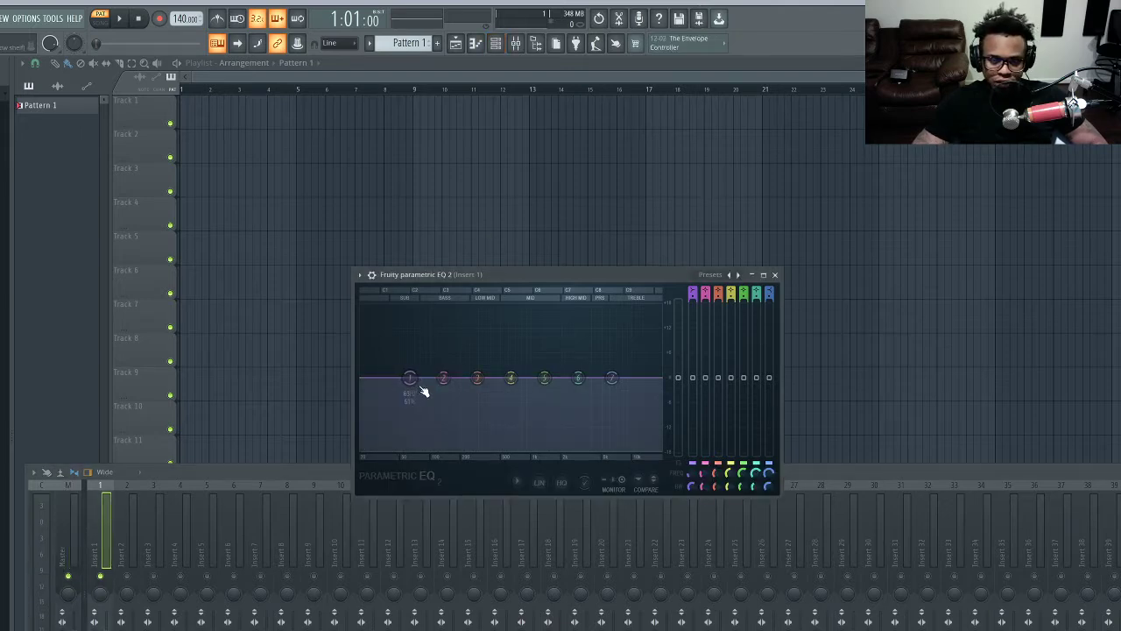
{"action": "key", "text": "space"}
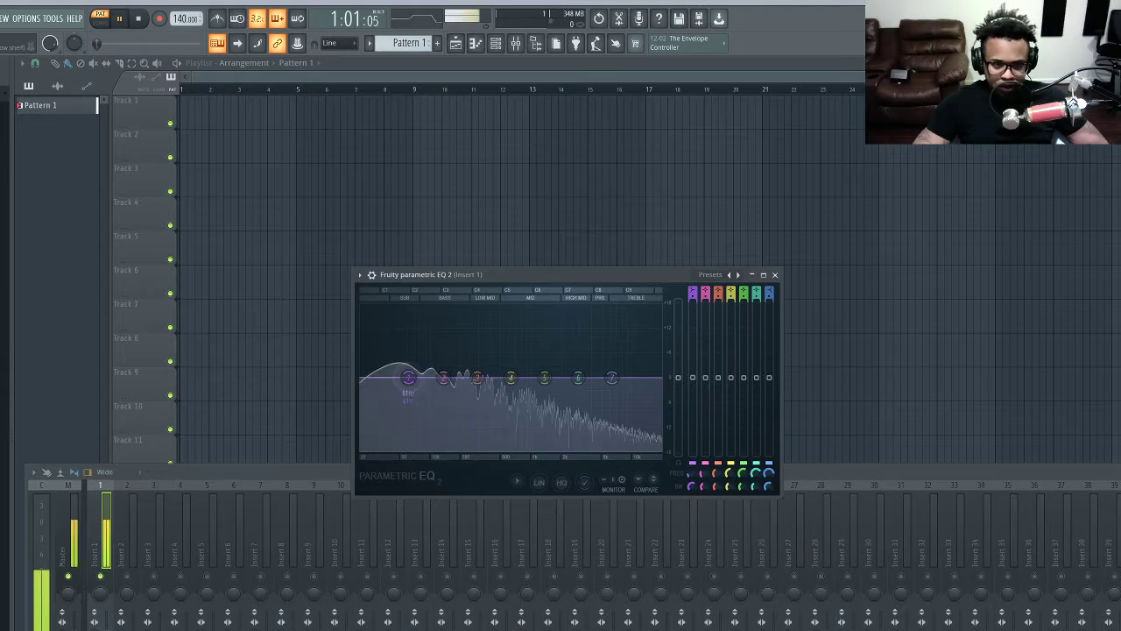
{"action": "left_click_drag", "start_coordinate": [409, 378], "coordinate": [375, 396]}
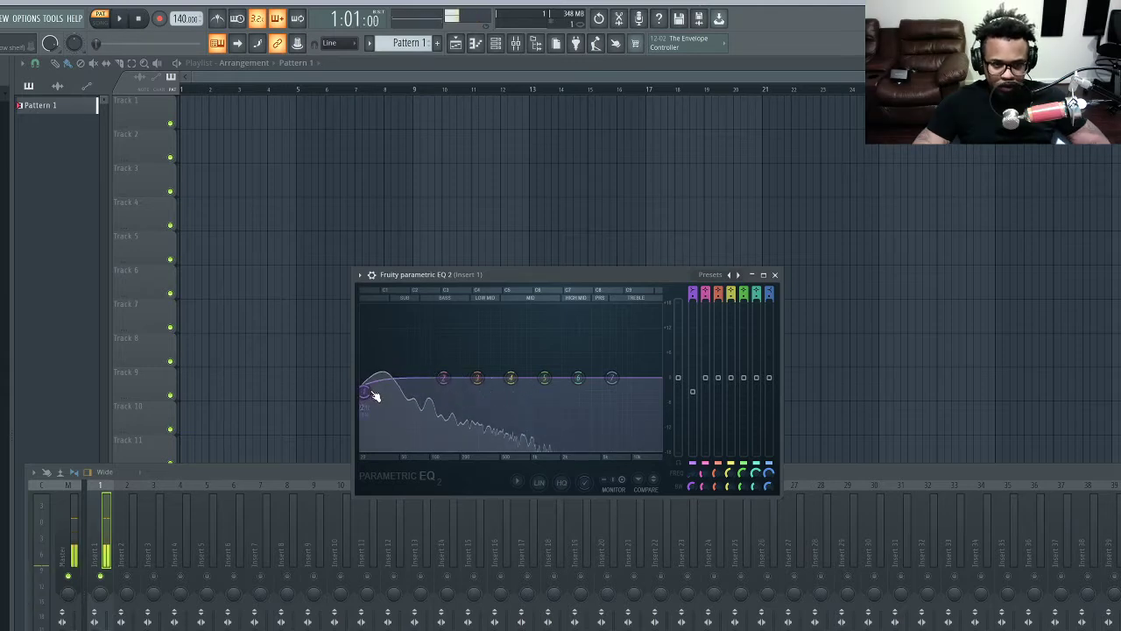
Select all 808 notes in the piano roll and slightly lower EQ band 1 near 20 Hz during playback.
{"action": "left_click", "coordinate": [476, 43]}
{"action": "key", "text": "ctrl+a"}
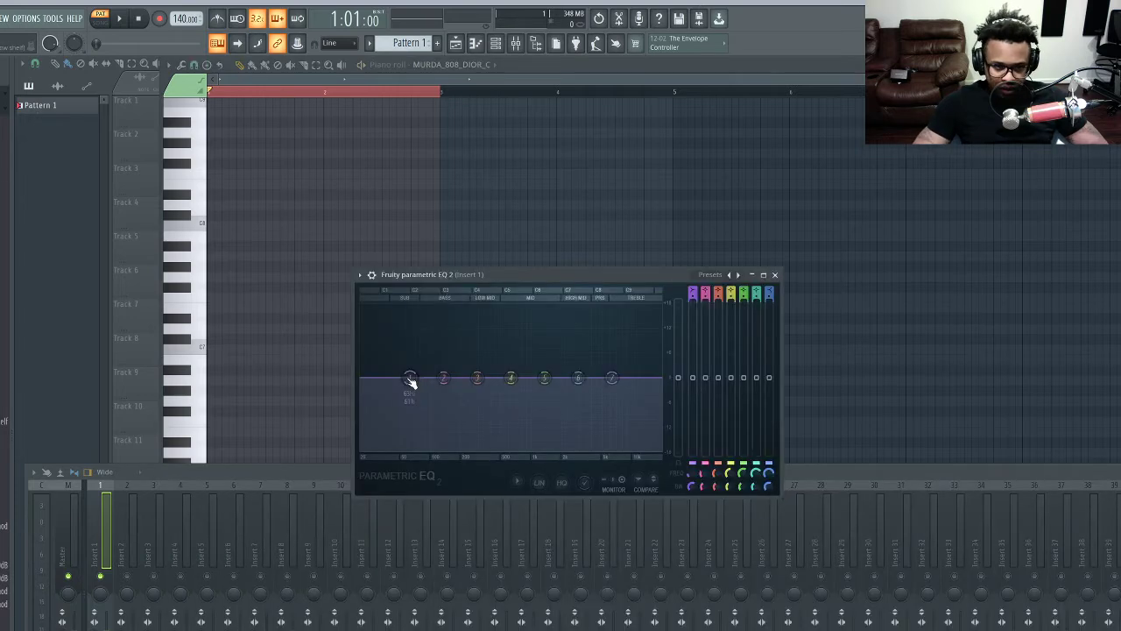
{"action": "key", "text": "space"}
{"action": "left_click_drag", "start_coordinate": [410, 381], "coordinate": [369, 390]}
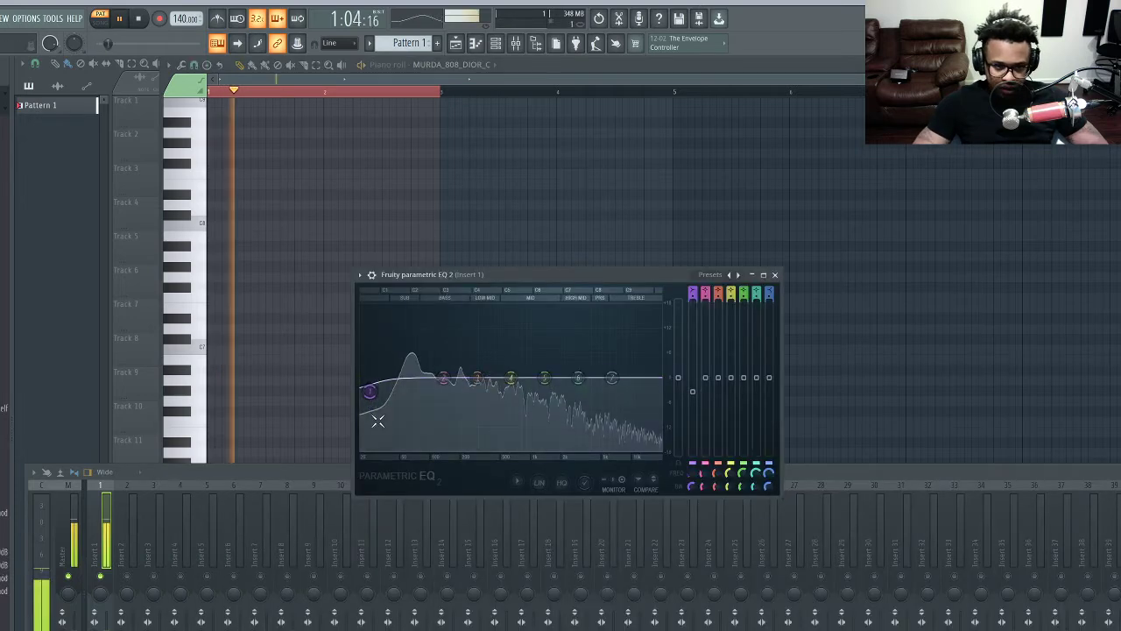
{"action": "key", "text": "space"}
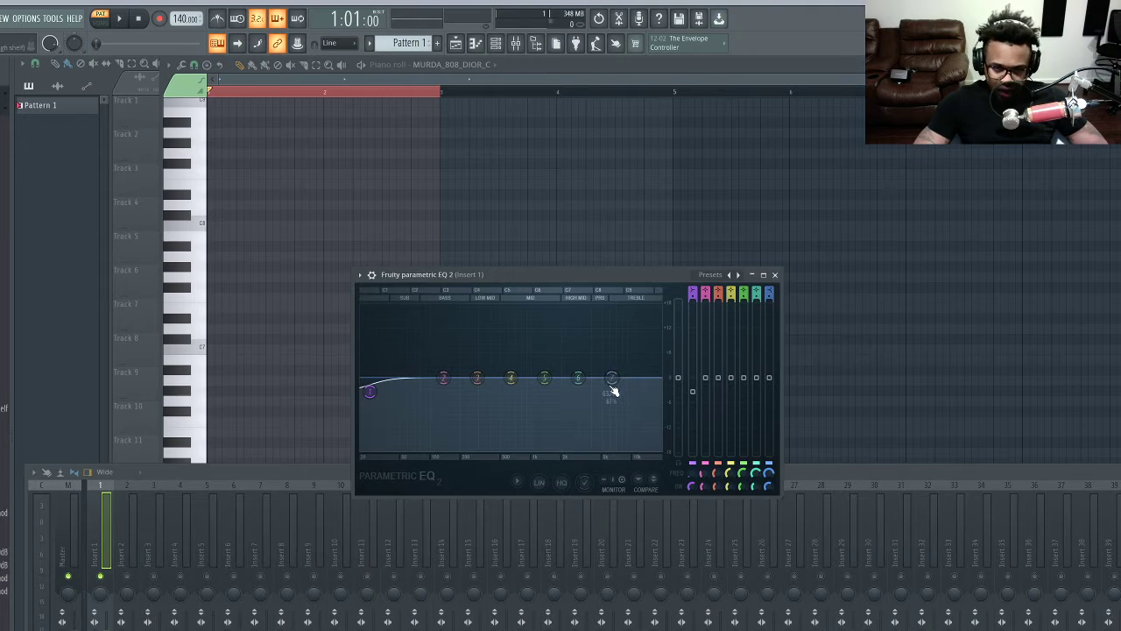
Pull EQ band 7 fully down between 200 and 500 Hz, audition the high-end roll-off, and close the EQ.
{"action": "left_click_drag", "start_coordinate": [613, 391], "coordinate": [544, 455]}
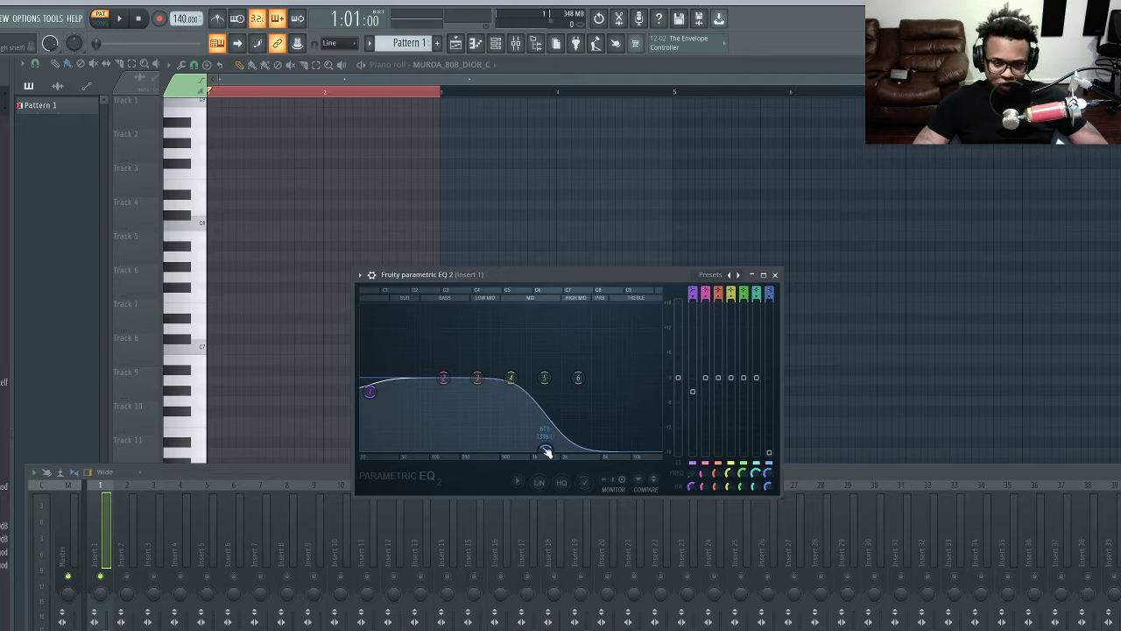
{"action": "key", "text": "space"}
{"action": "left_click_drag", "start_coordinate": [546, 450], "coordinate": [494, 451]}
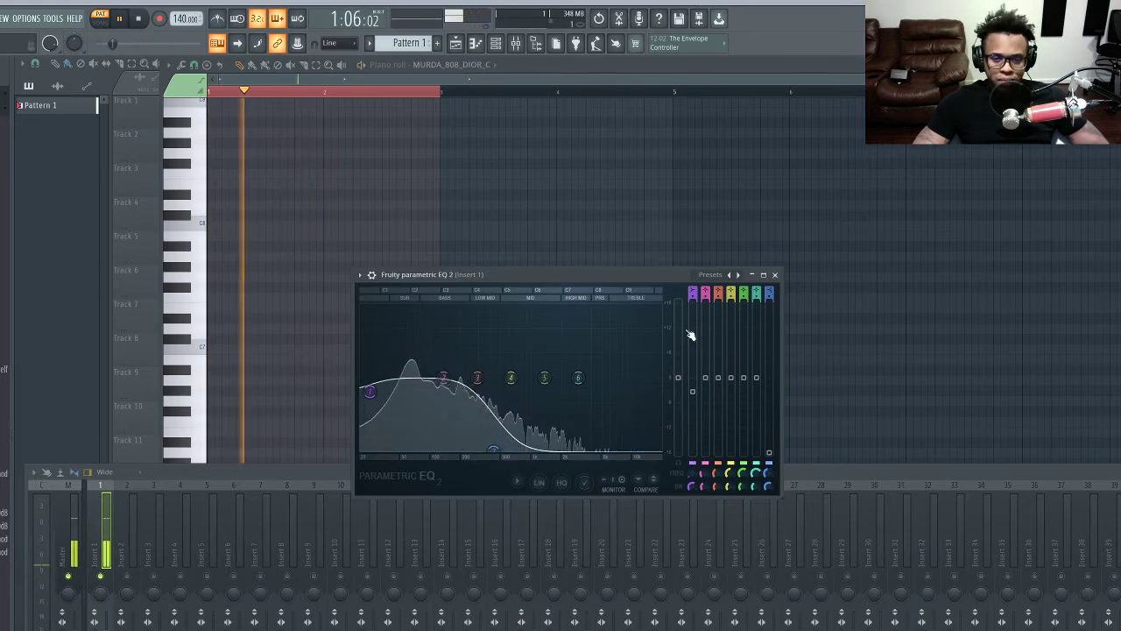
{"action": "key", "text": "space"}
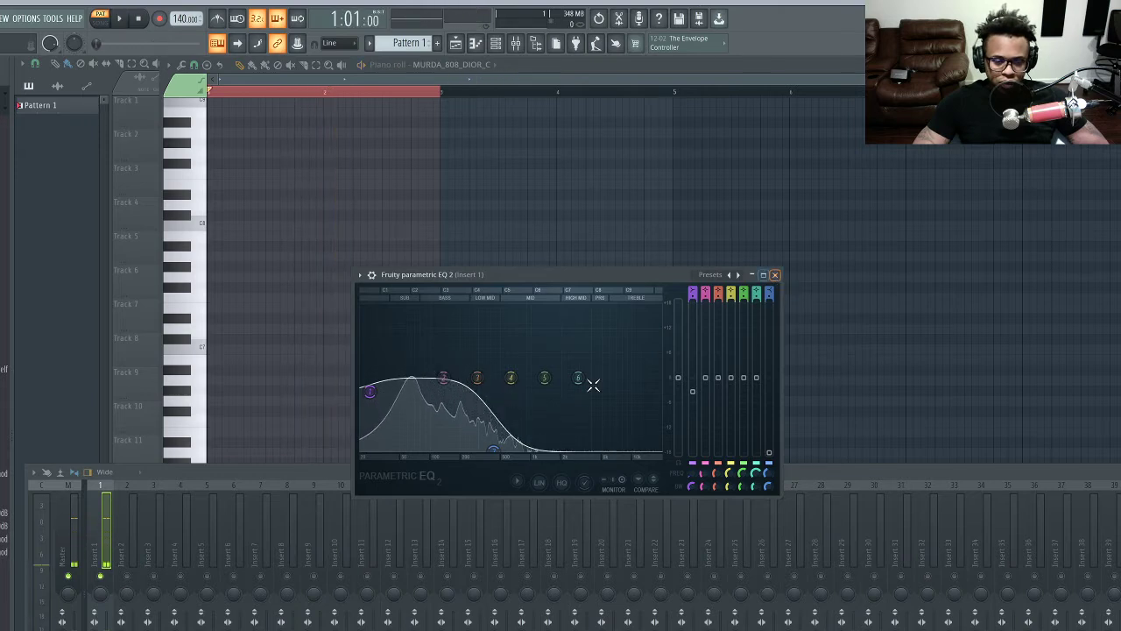
{"action": "key", "text": "space"}
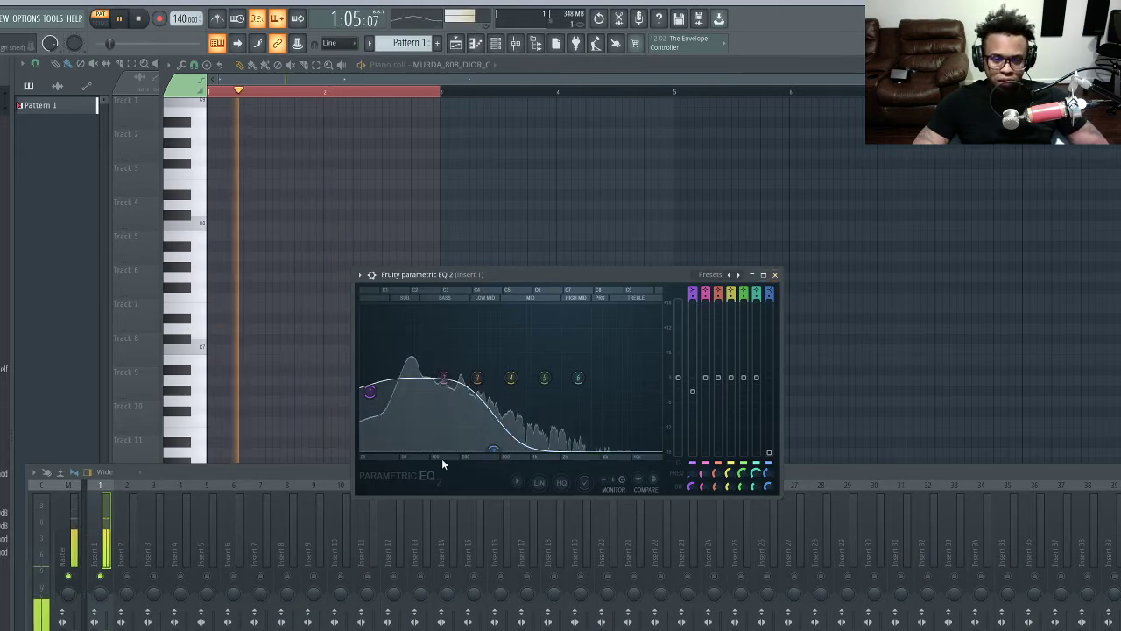
{"action": "key", "text": "space"}
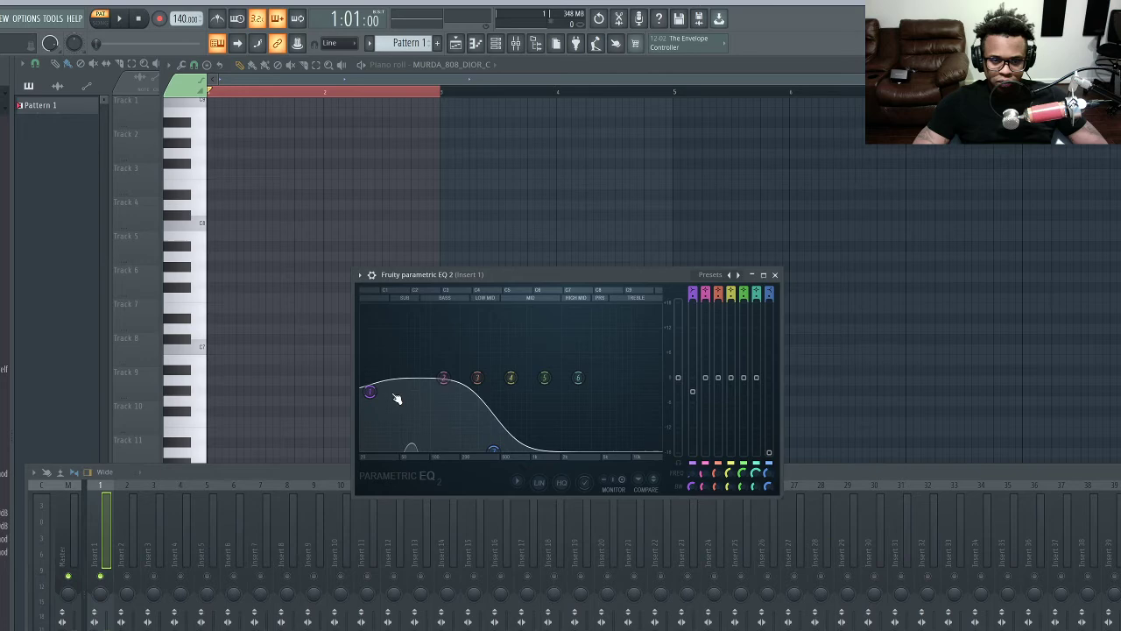
{"action": "left_click", "coordinate": [776, 275]}
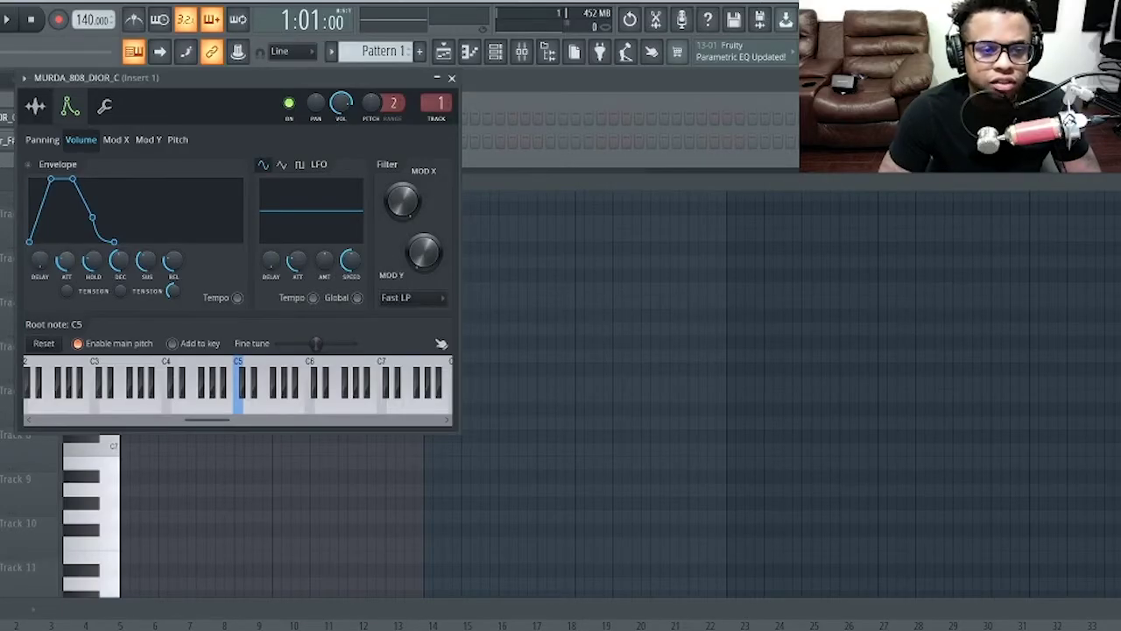
Adjust the attack and hold of the 808 channel's volume envelope.
{"action": "left_click_drag", "start_coordinate": [66, 261], "coordinate": [67, 298]}
{"action": "left_click_drag", "start_coordinate": [94, 261], "coordinate": [168, 298]}
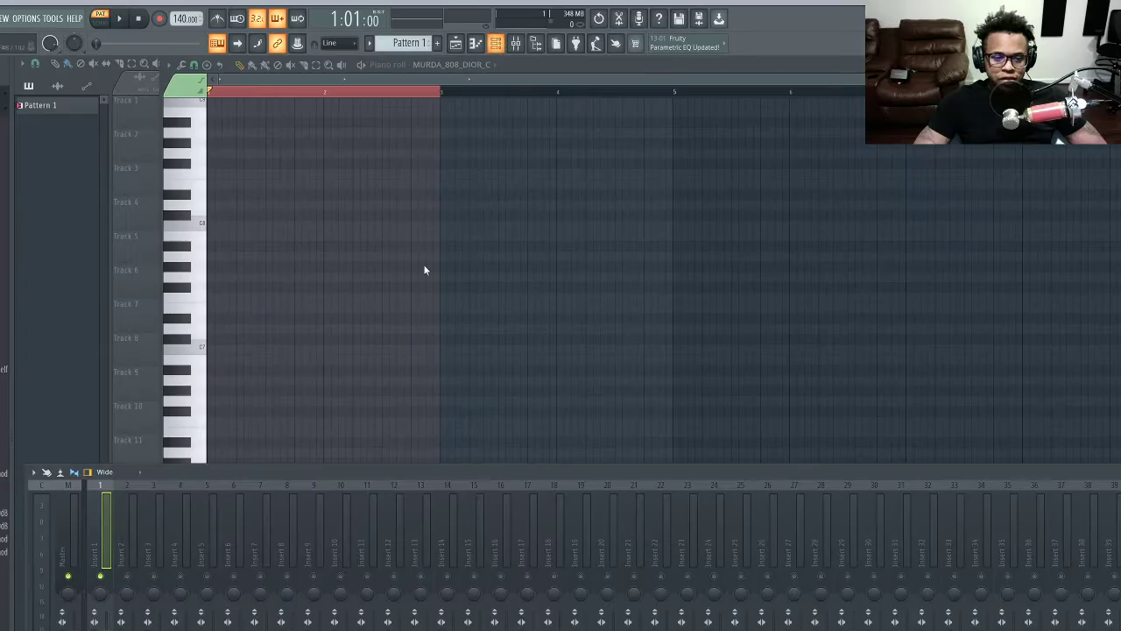
Add Fruity Limiter to mixer insert 1 and switch it to its LIMIT settings.
{"action": "left_click", "coordinate": [1120, 491]}
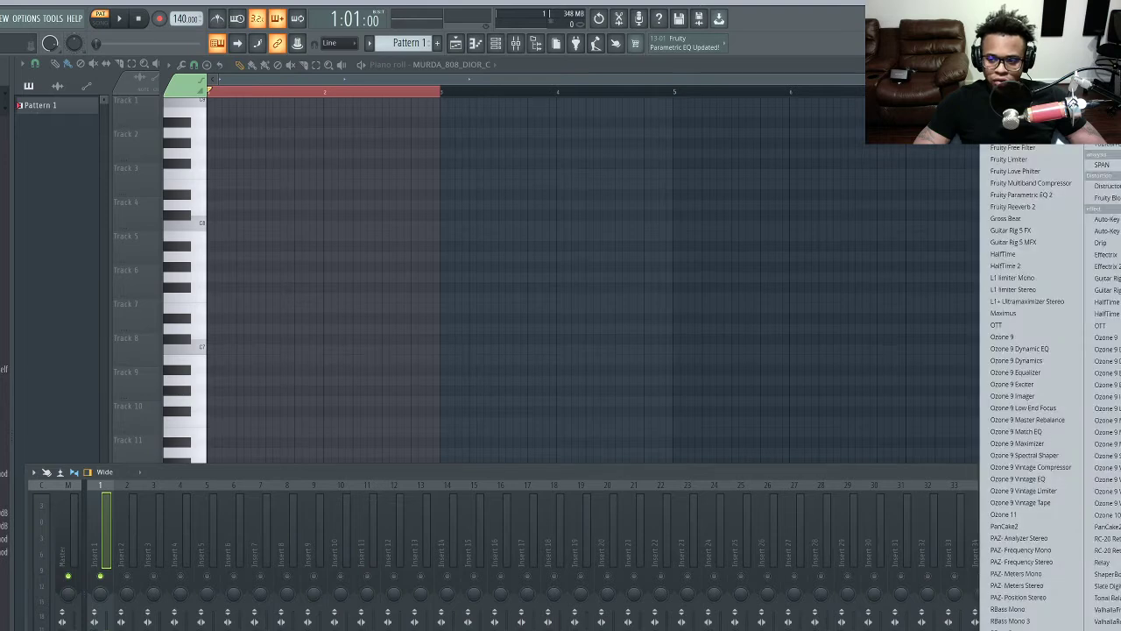
{"action": "left_click", "coordinate": [1031, 162]}
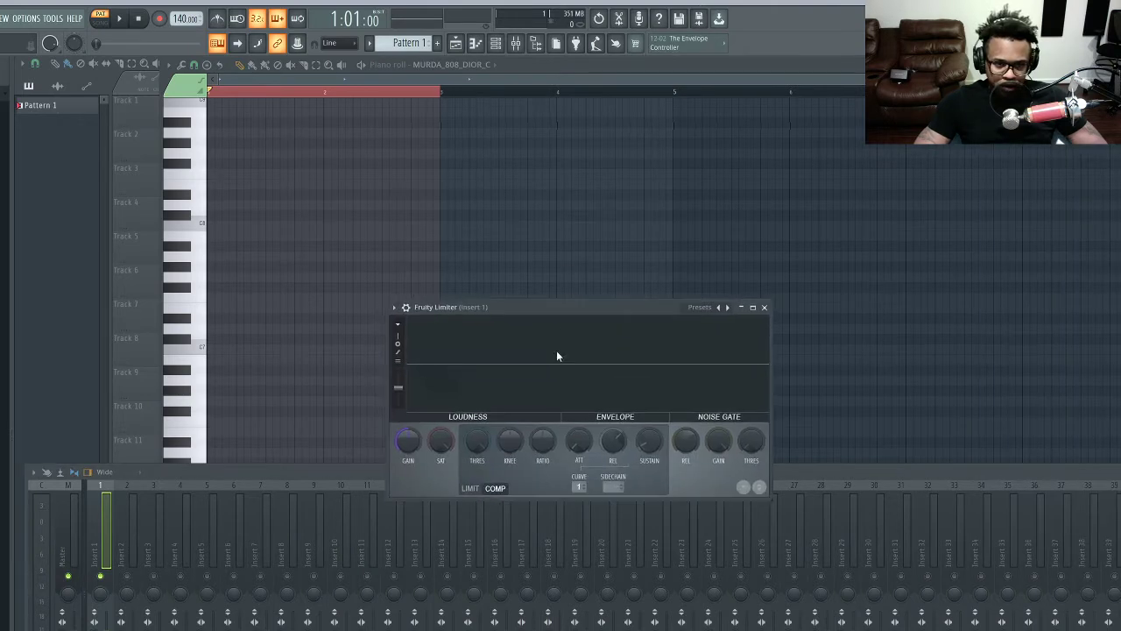
{"action": "left_click", "coordinate": [470, 488]}
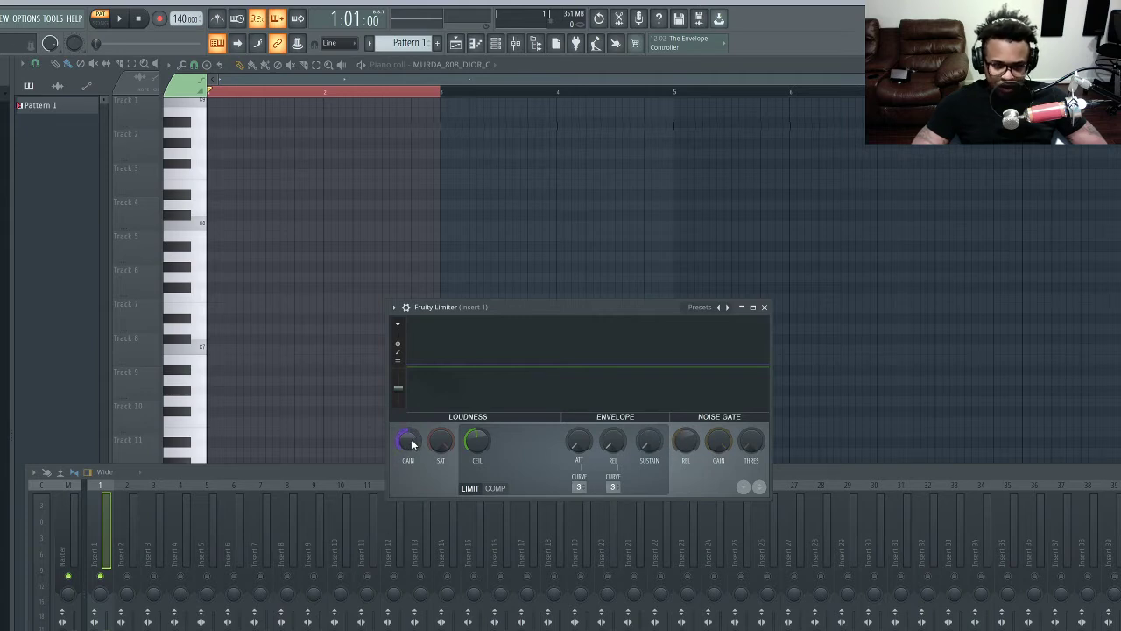
Audition the 808 through the limiter and bring up Fruity Limiter from insert 1's effect slots.
{"action": "key", "text": "space"}
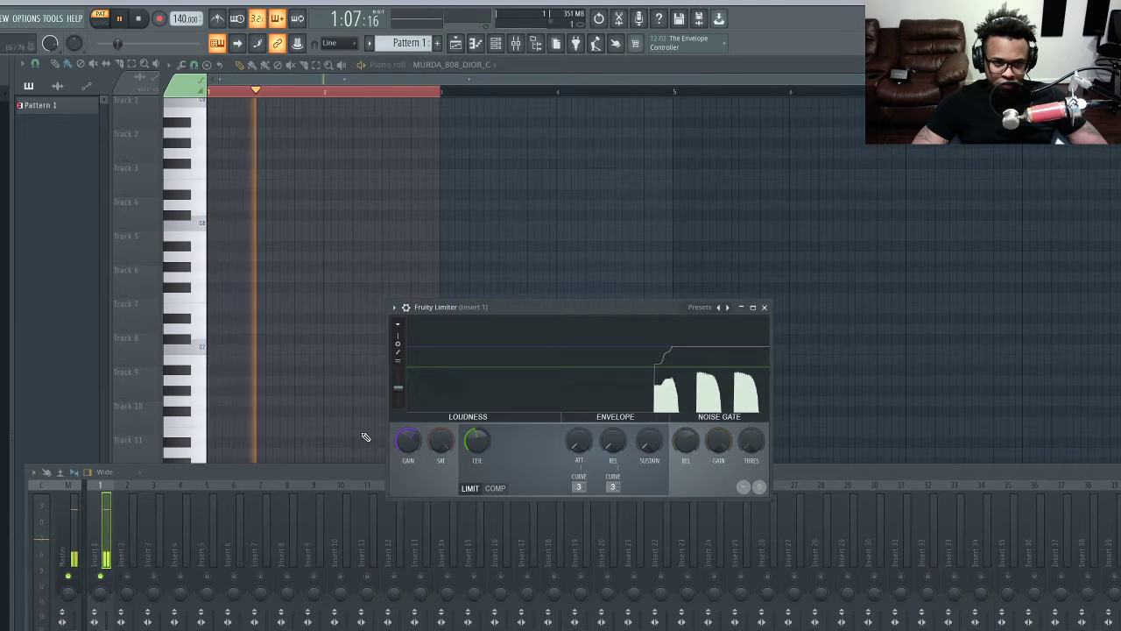
{"action": "left_click", "coordinate": [936, 508]}
{"action": "key", "text": "space"}
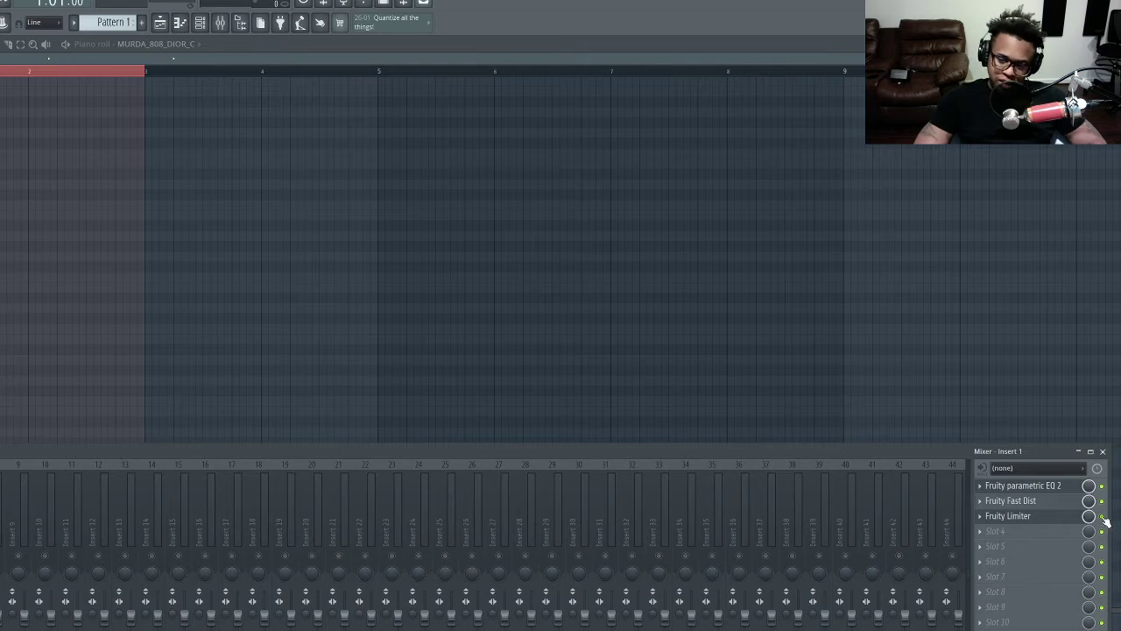
{"action": "left_click", "coordinate": [1017, 517]}
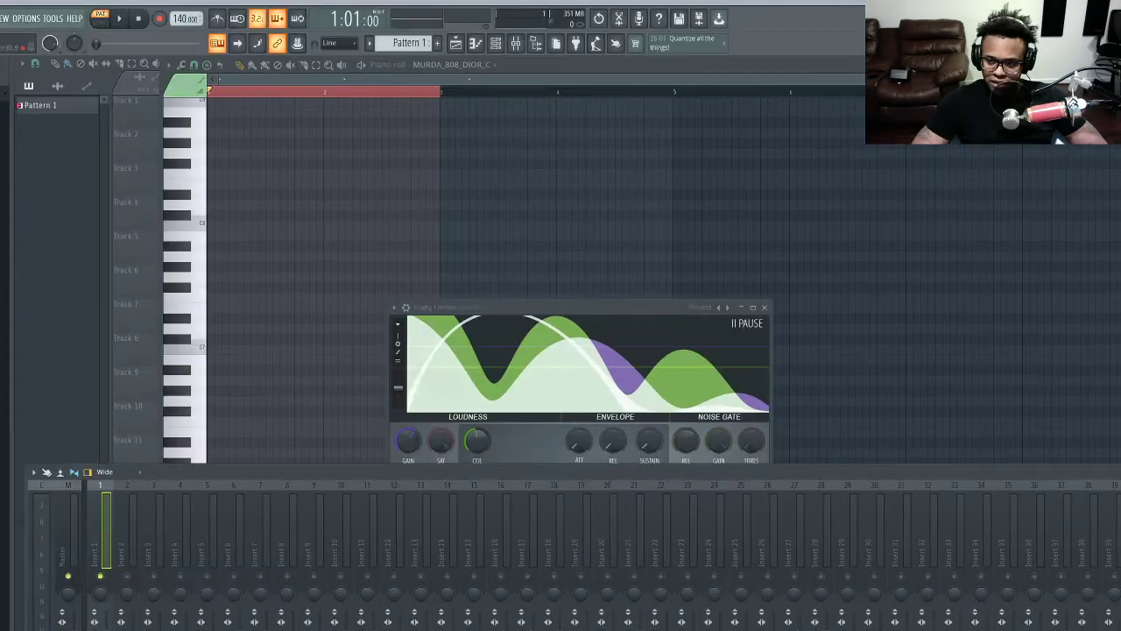
Audition the 808 through Fruity Limiter and copy the limiter's current gain value.
{"action": "key", "text": "space"}
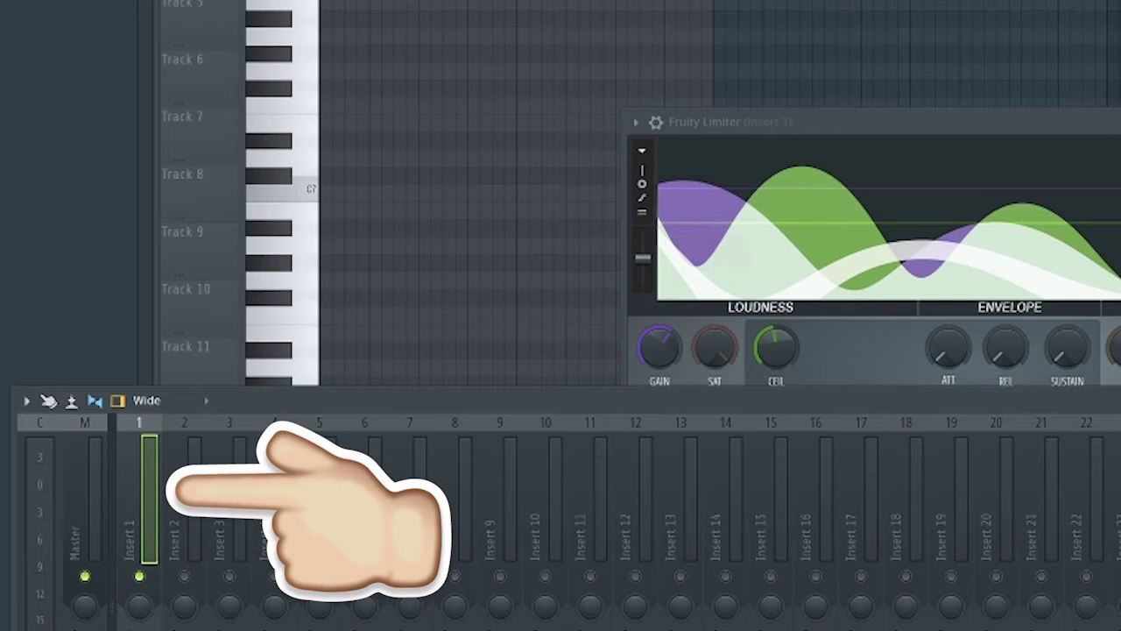
{"action": "key", "text": "space"}
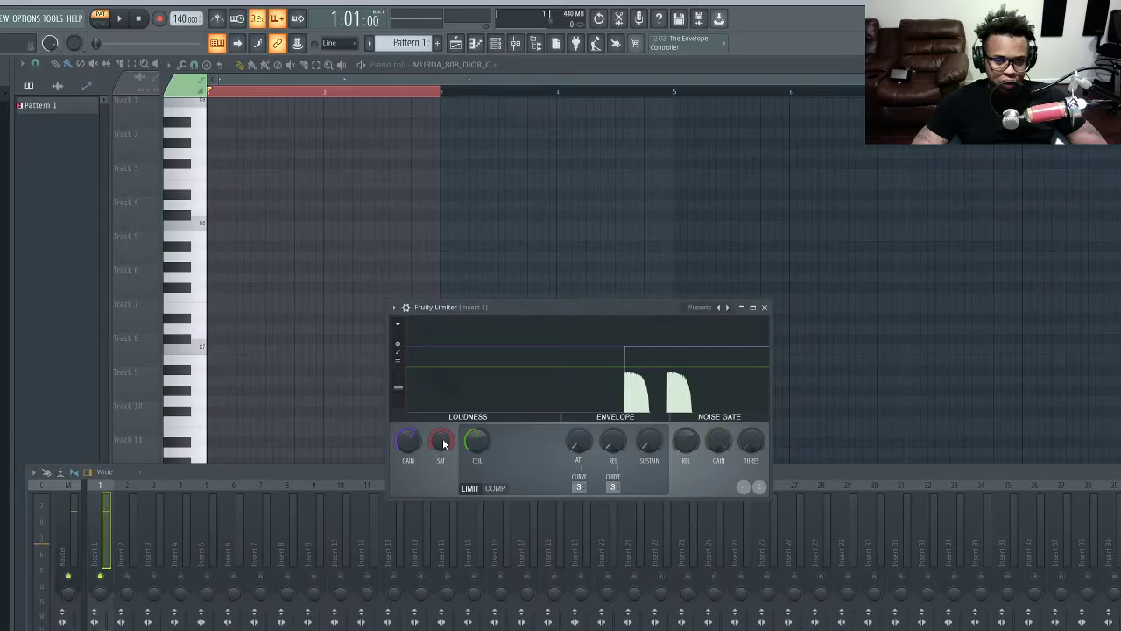
{"action": "right_click", "coordinate": [413, 448]}
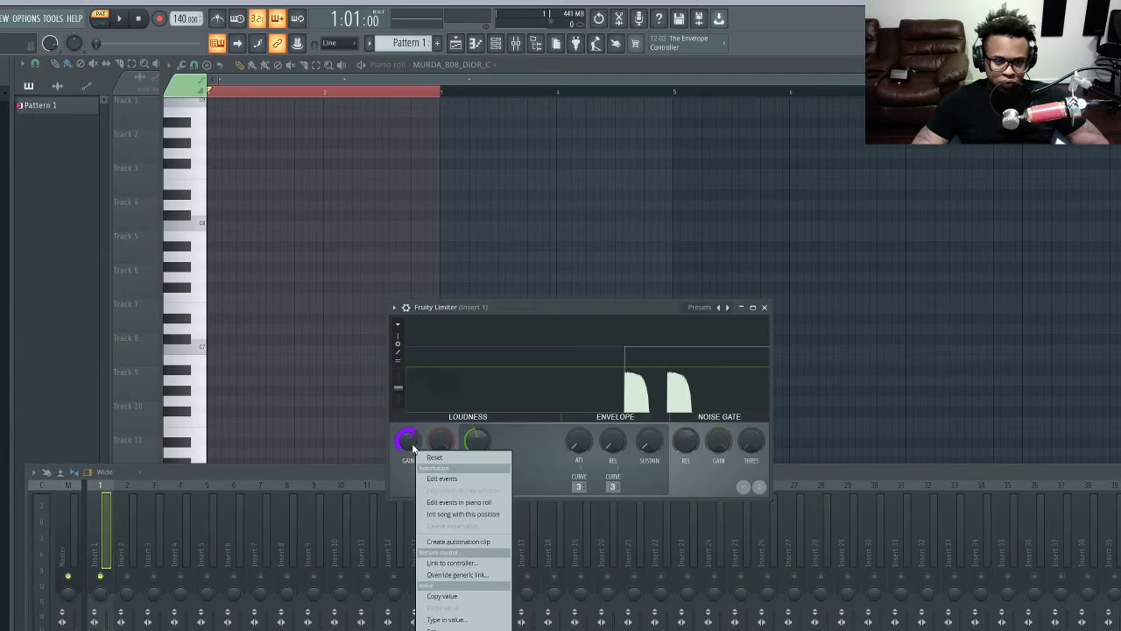
{"action": "left_click", "coordinate": [455, 598]}
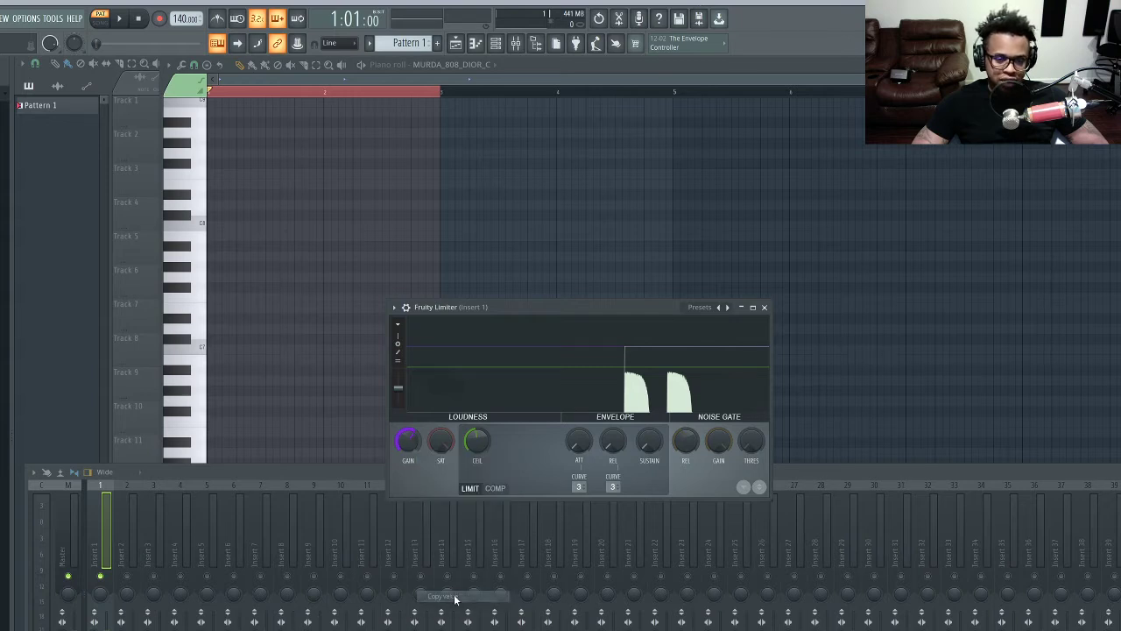
{"action": "right_click", "coordinate": [413, 447]}
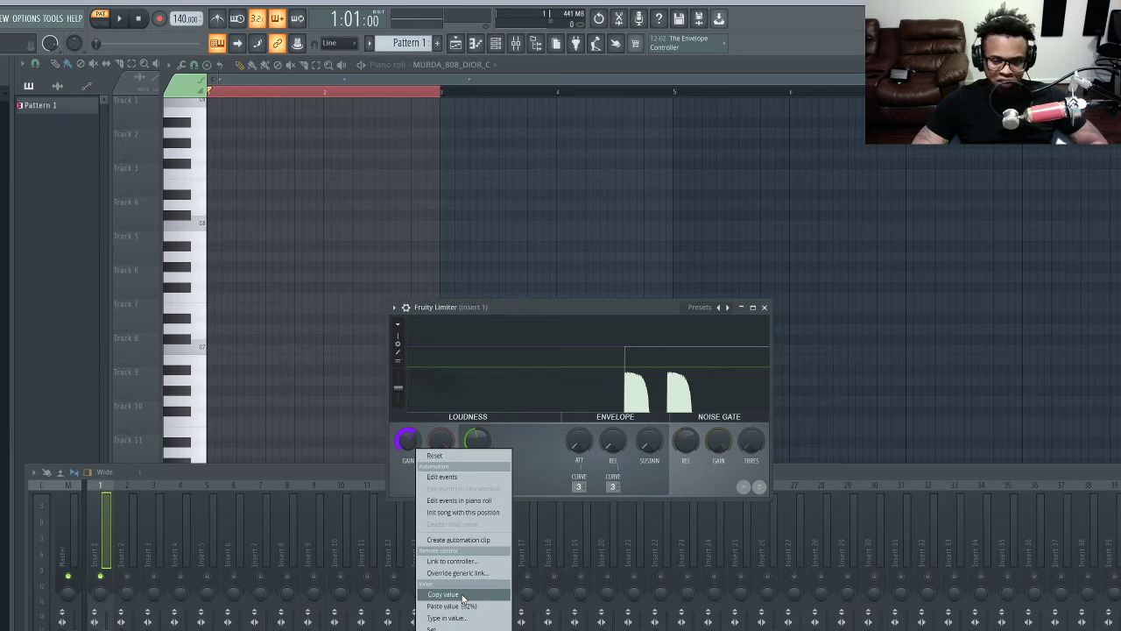
{"action": "left_click", "coordinate": [463, 596]}
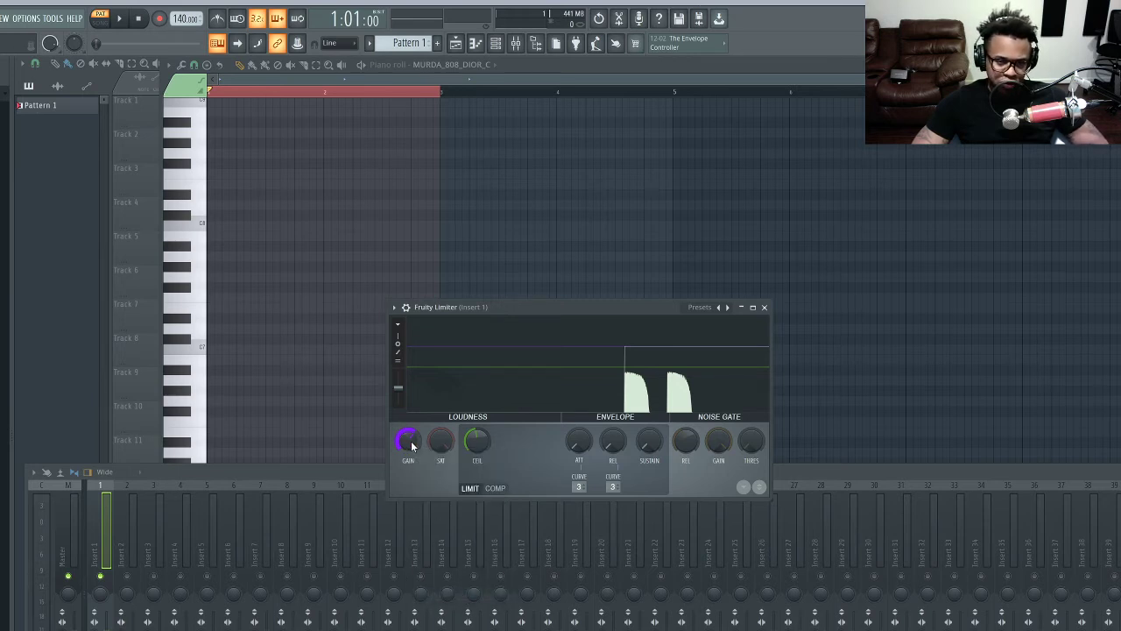
Raise the Fruity Limiter gain well above the copied value and audition the 808 in short bursts.
{"action": "right_click", "coordinate": [412, 446]}
{"action": "left_click", "coordinate": [431, 456]}
{"action": "key", "text": "space"}
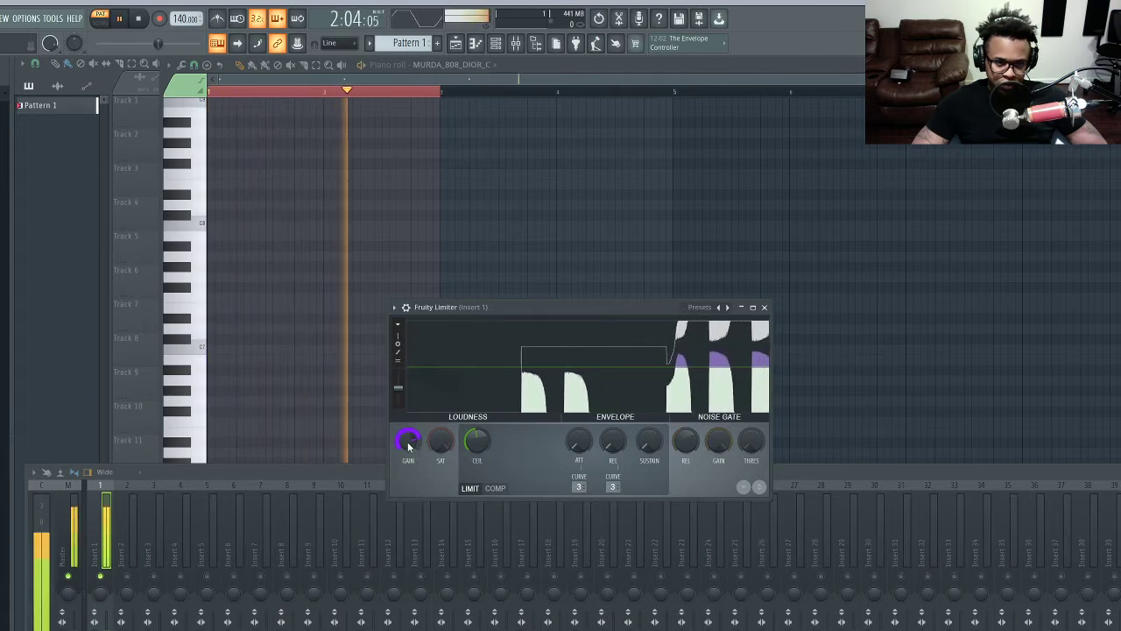
{"action": "key", "text": "space"}
{"action": "key", "text": "space"}
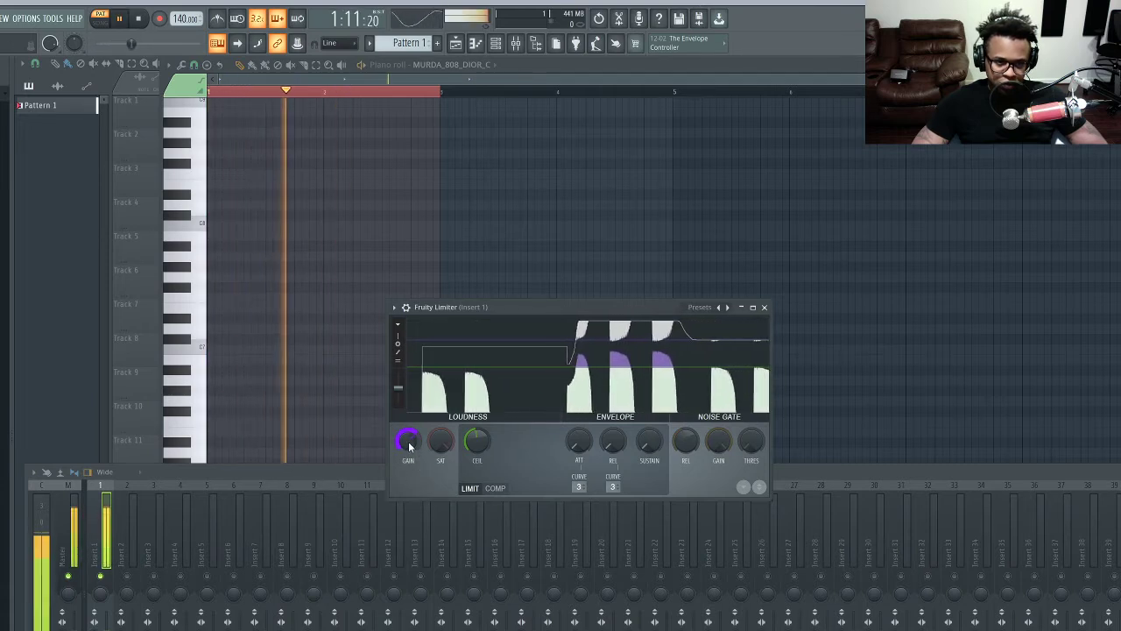
{"action": "key", "text": "space"}
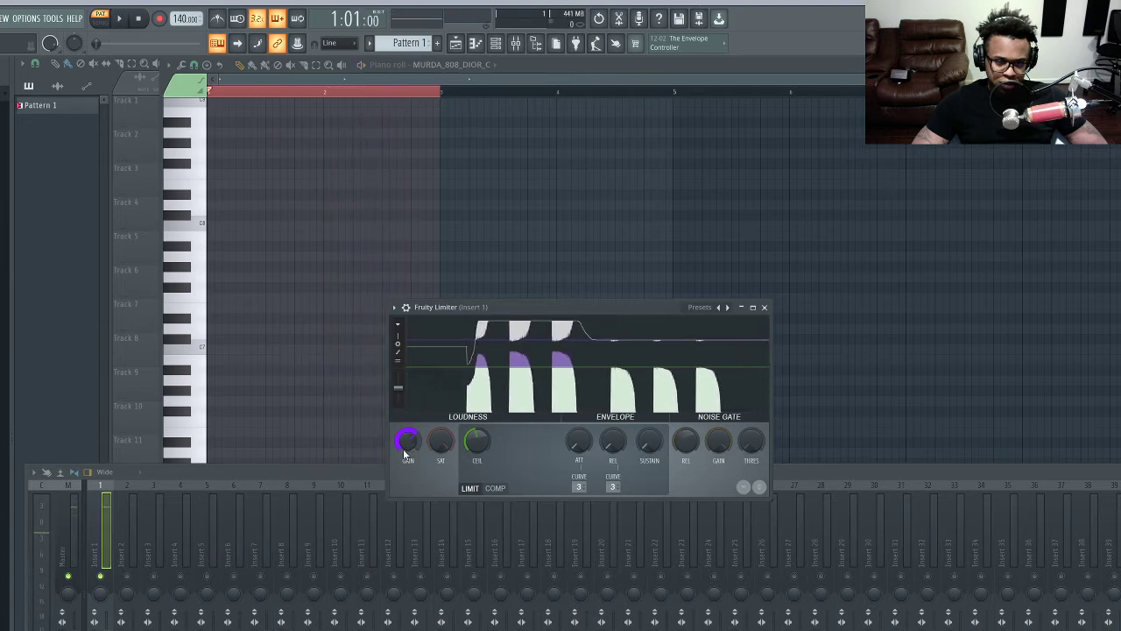
{"action": "key", "text": "space"}
{"action": "key", "text": "space"}
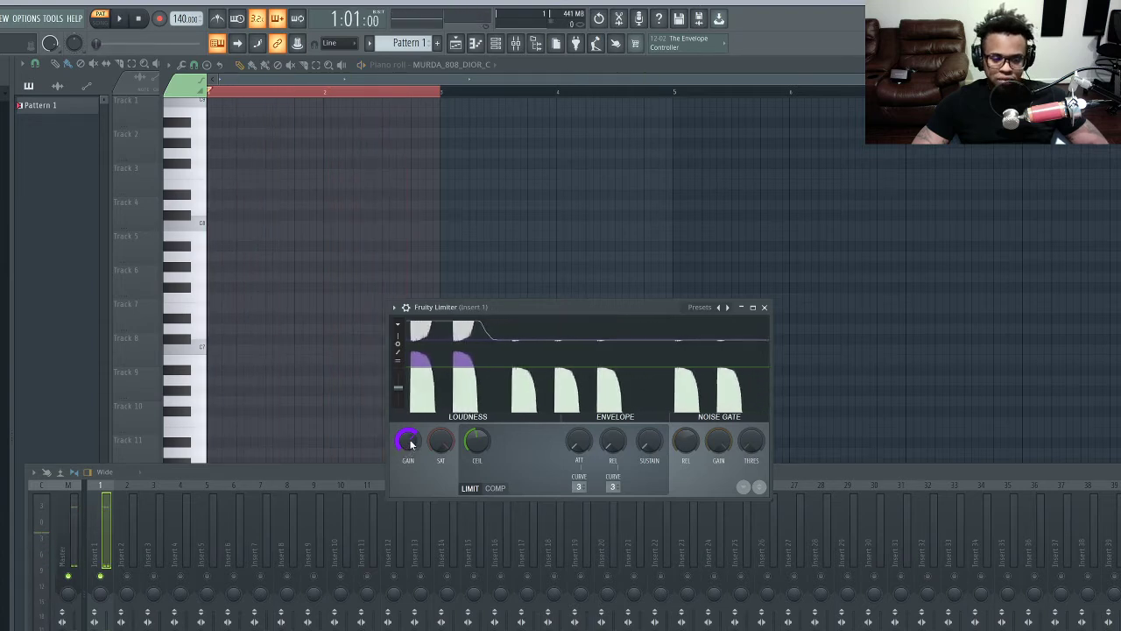
Paste the copied 62% value back into Fruity Limiter's gain.
{"action": "right_click", "coordinate": [410, 443]}
{"action": "key", "text": "Escape"}
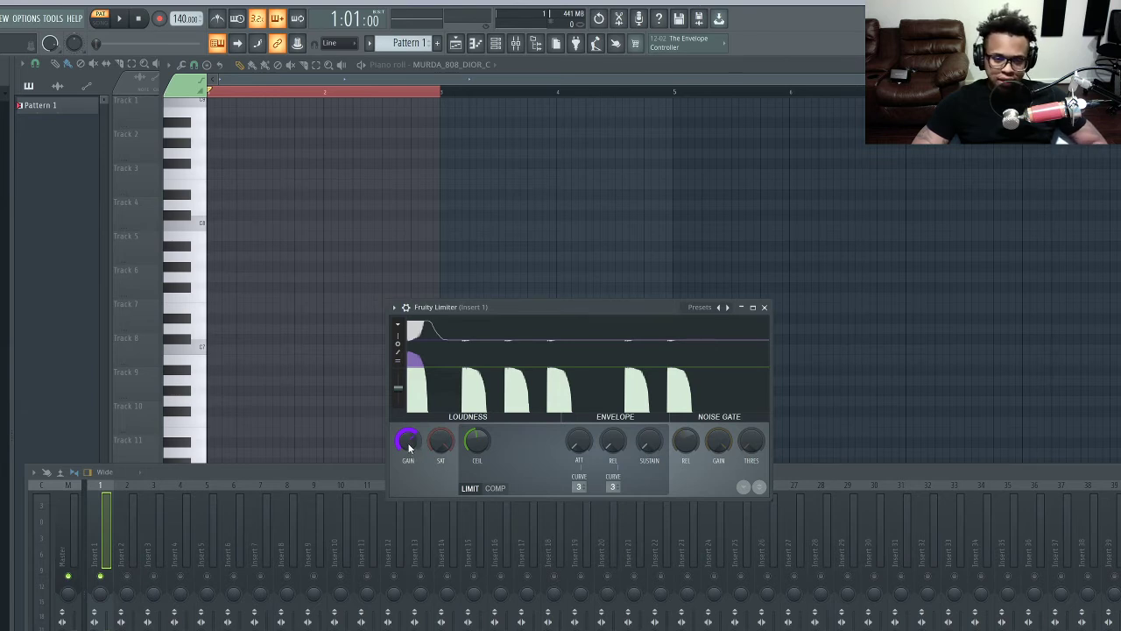
{"action": "right_click", "coordinate": [410, 444]}
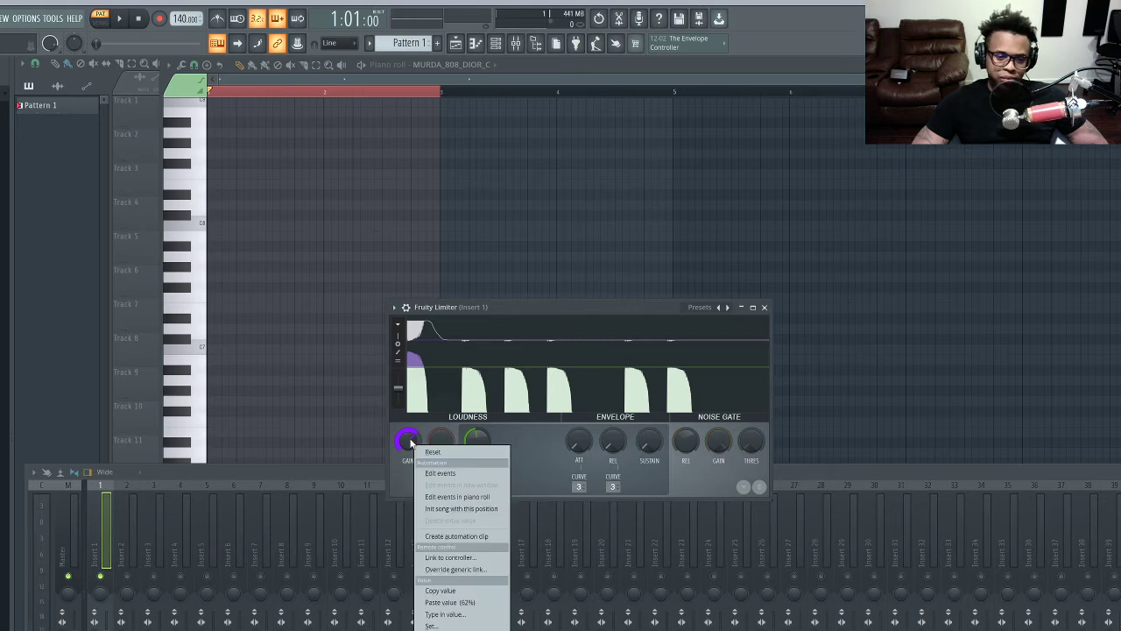
{"action": "left_click", "coordinate": [447, 603]}
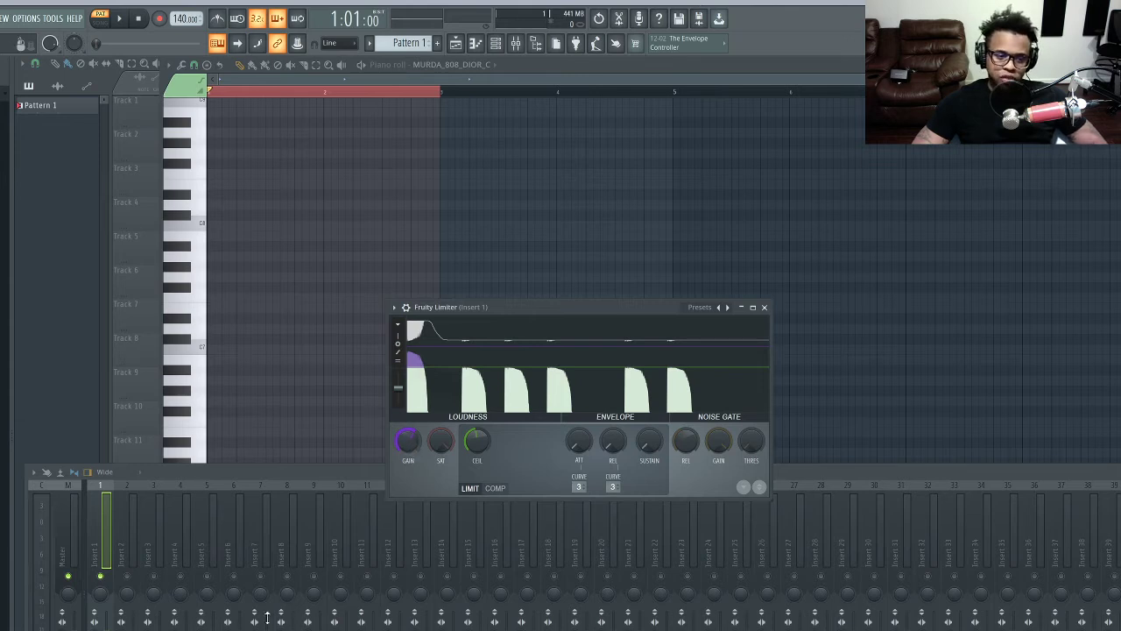
Show the channel rack, delete the existing limiter from mixer insert 1, and load a fresh Fruity Limiter there.
{"action": "left_click", "coordinate": [496, 45]}
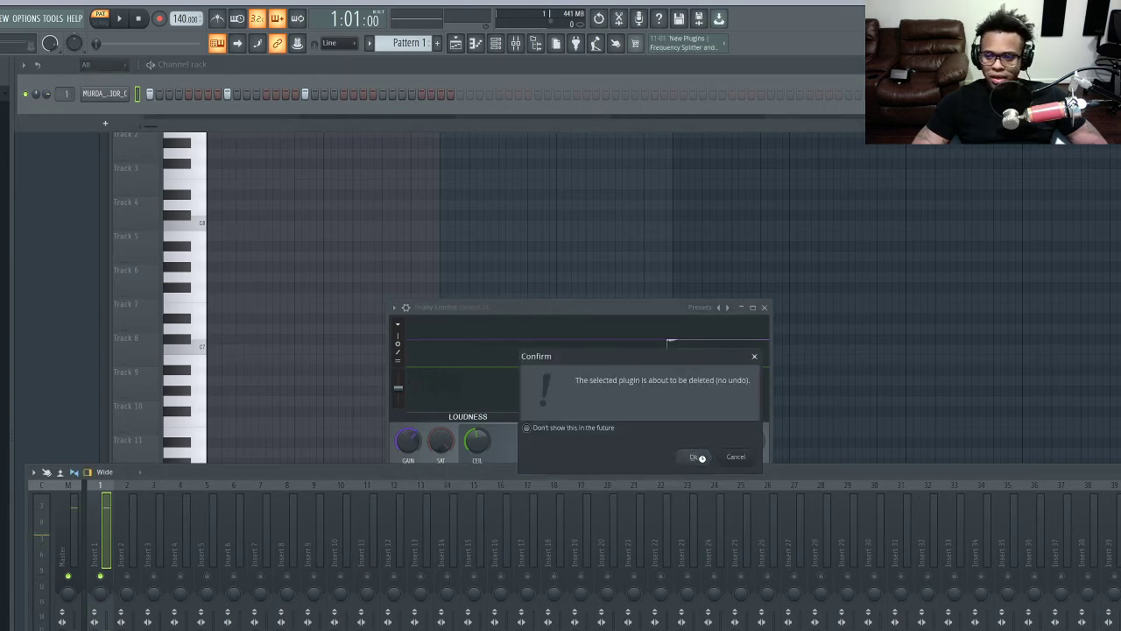
{"action": "left_click", "coordinate": [697, 457]}
{"action": "left_click", "coordinate": [1117, 517]}
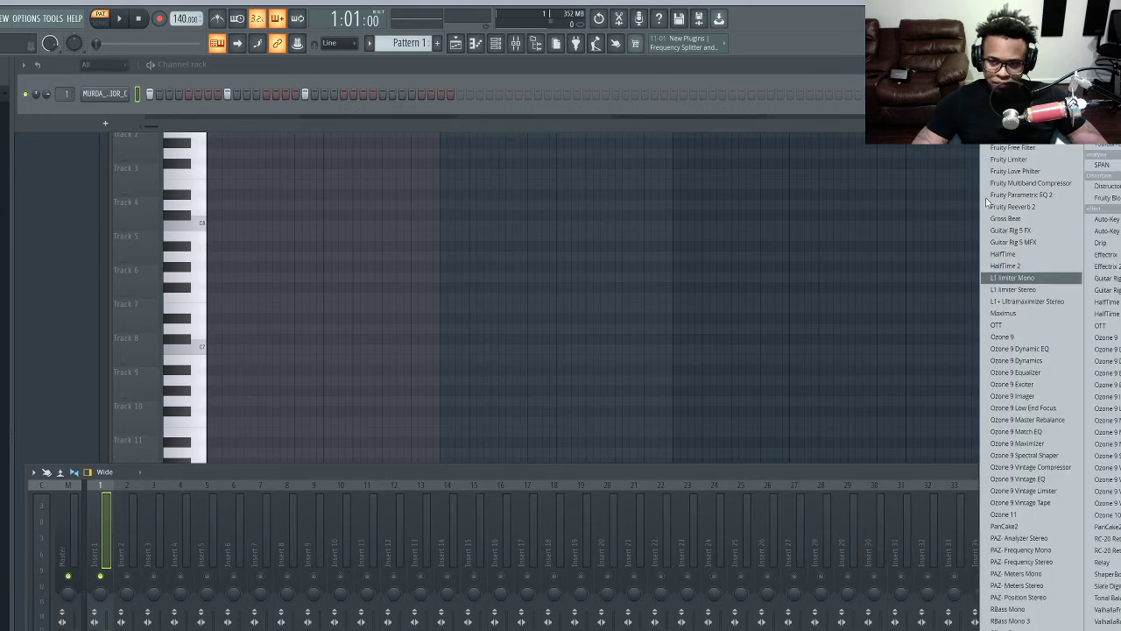
{"action": "left_click", "coordinate": [1016, 160]}
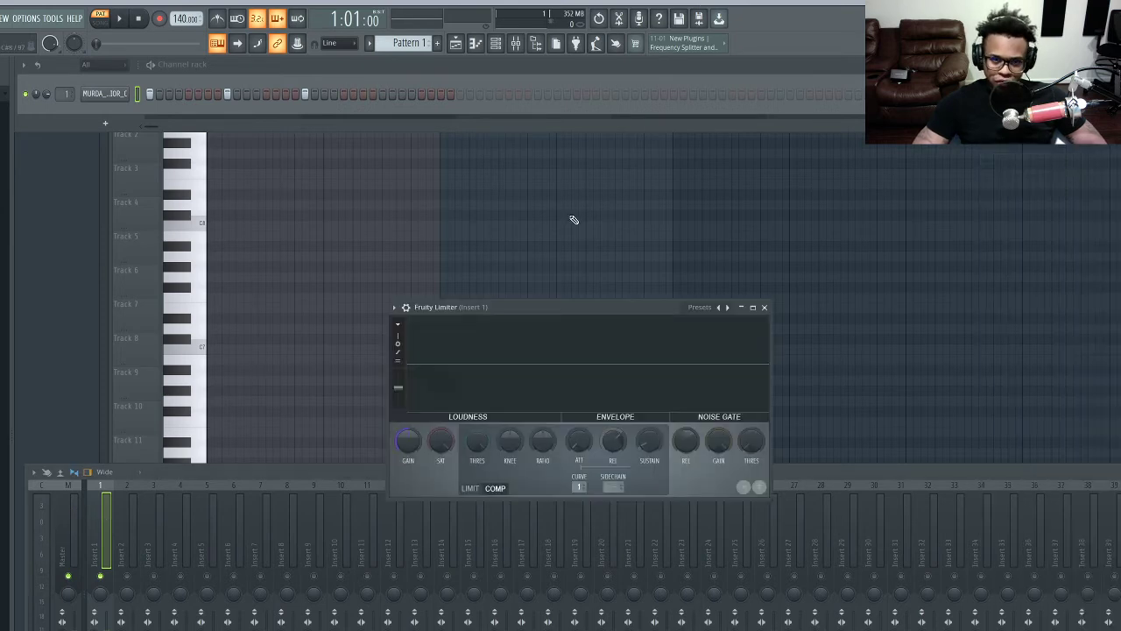
Move the new limiter window clear, raise its gain slightly in COMP mode, and audition the 808.
{"action": "left_click_drag", "start_coordinate": [534, 307], "coordinate": [577, 366]}
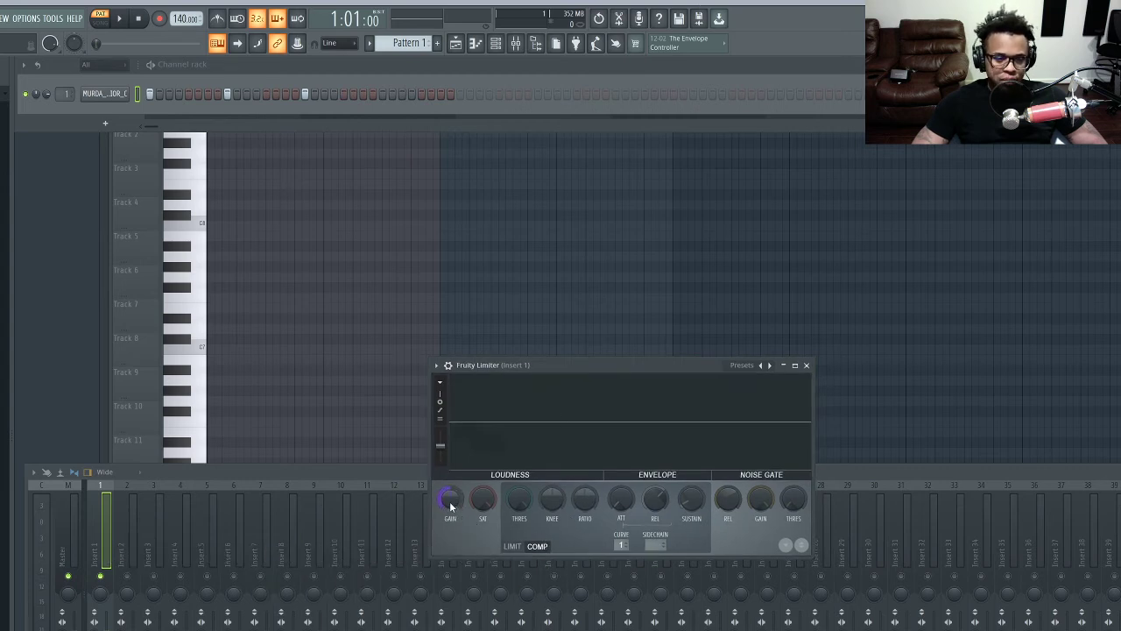
{"action": "key", "text": "space"}
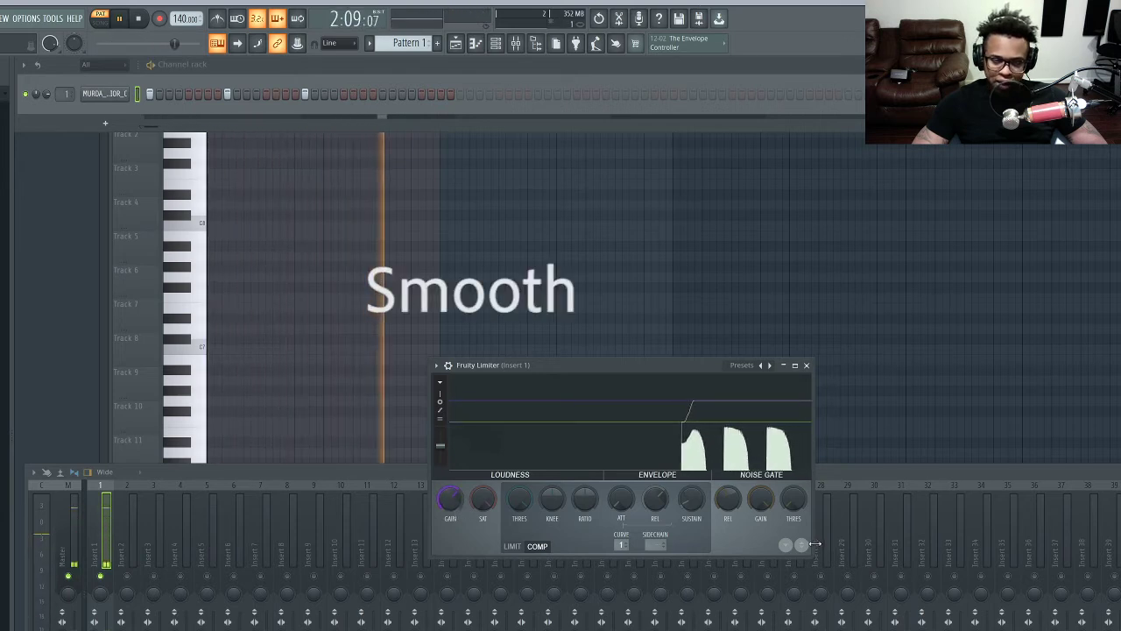
{"action": "key", "text": "space"}
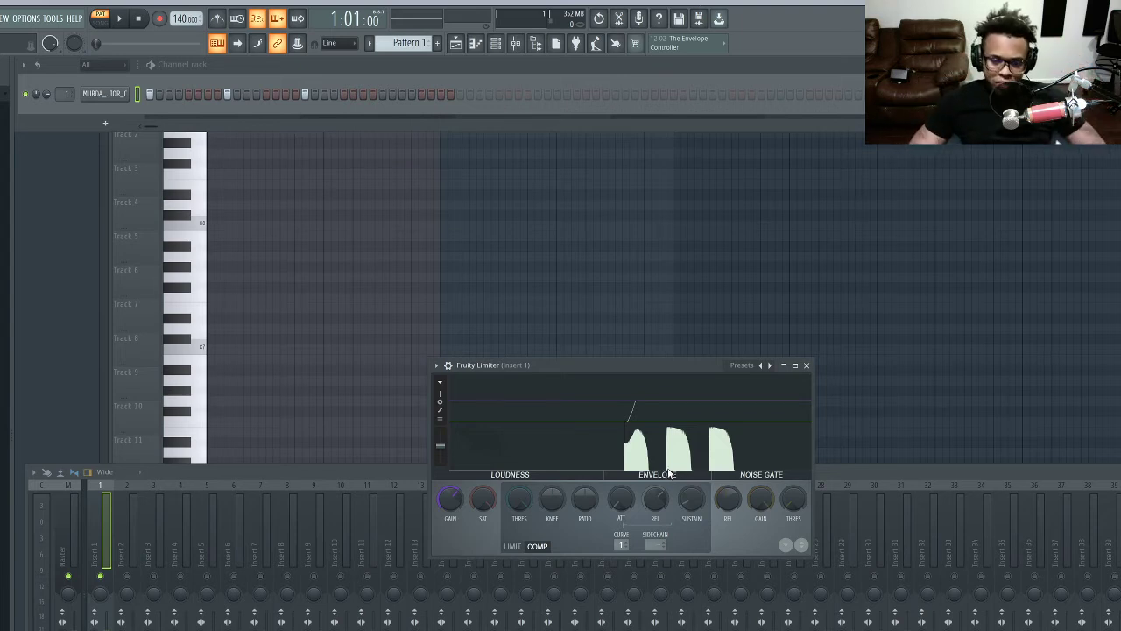
{"action": "key", "text": "space"}
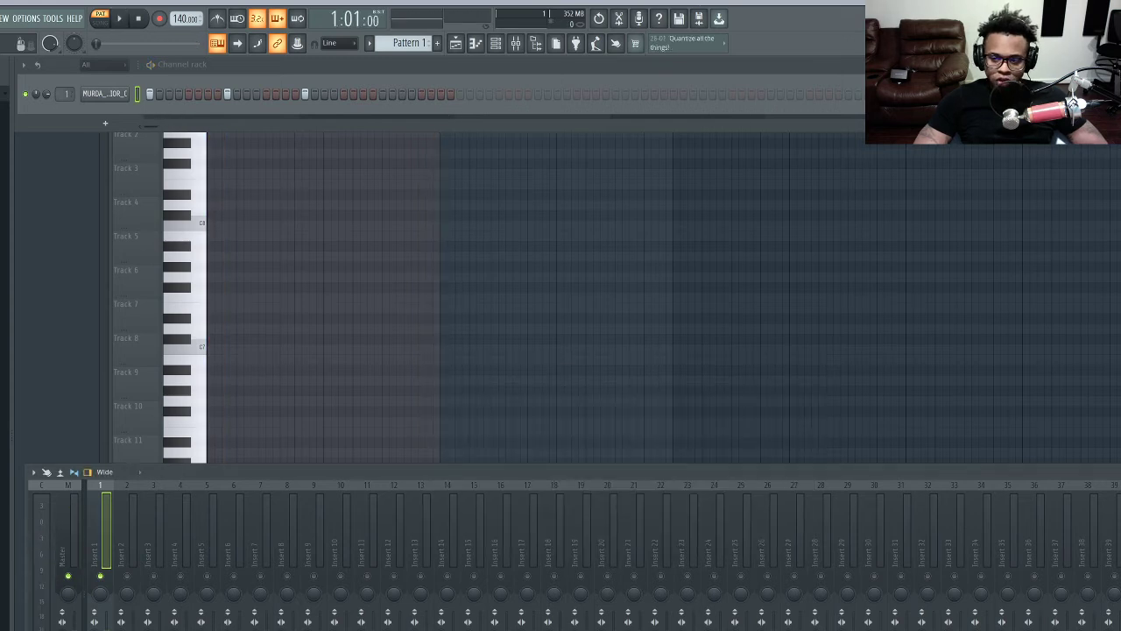
Cancel the plugin deletion and load Fruity Fast Dist on mixer insert 1.
{"action": "left_click", "coordinate": [981, 132]}
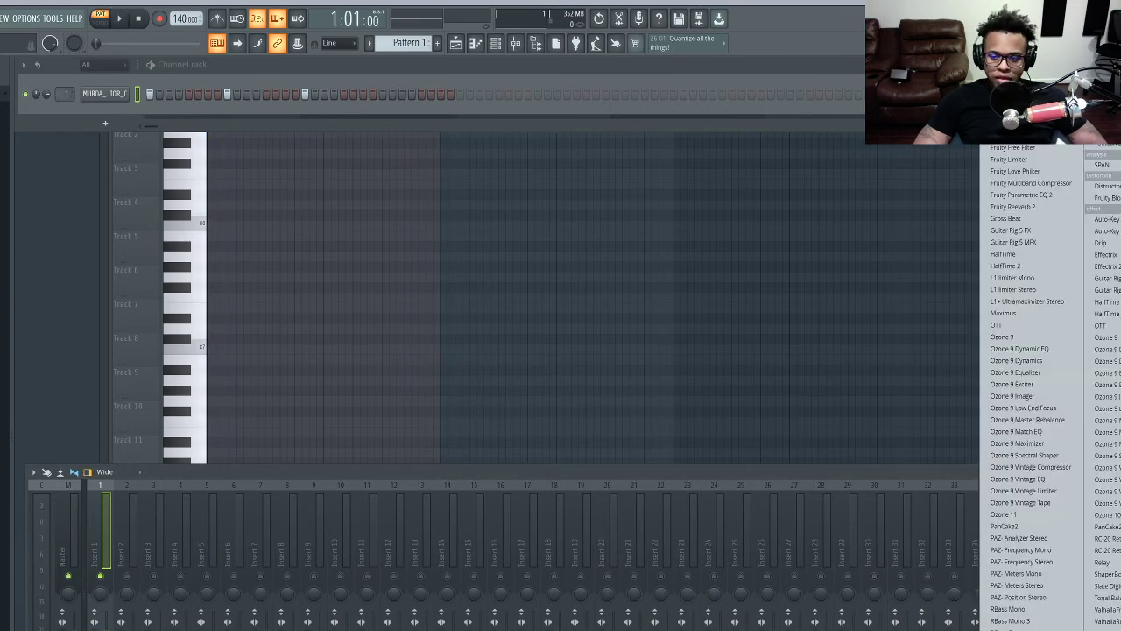
{"action": "left_click", "coordinate": [1103, 390]}
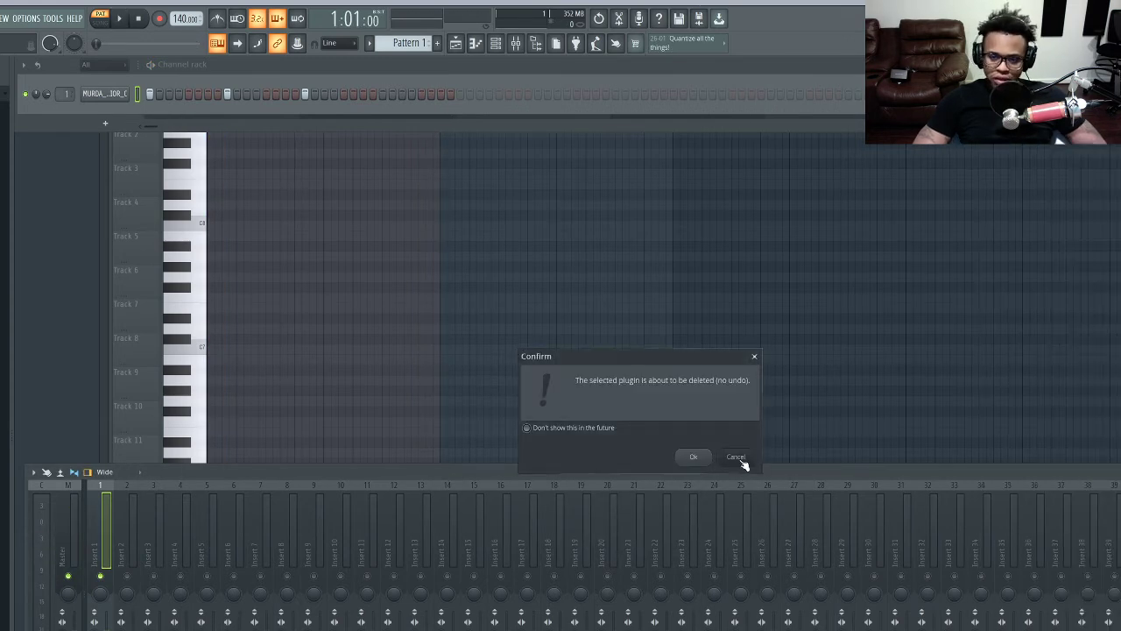
{"action": "left_click", "coordinate": [739, 459]}
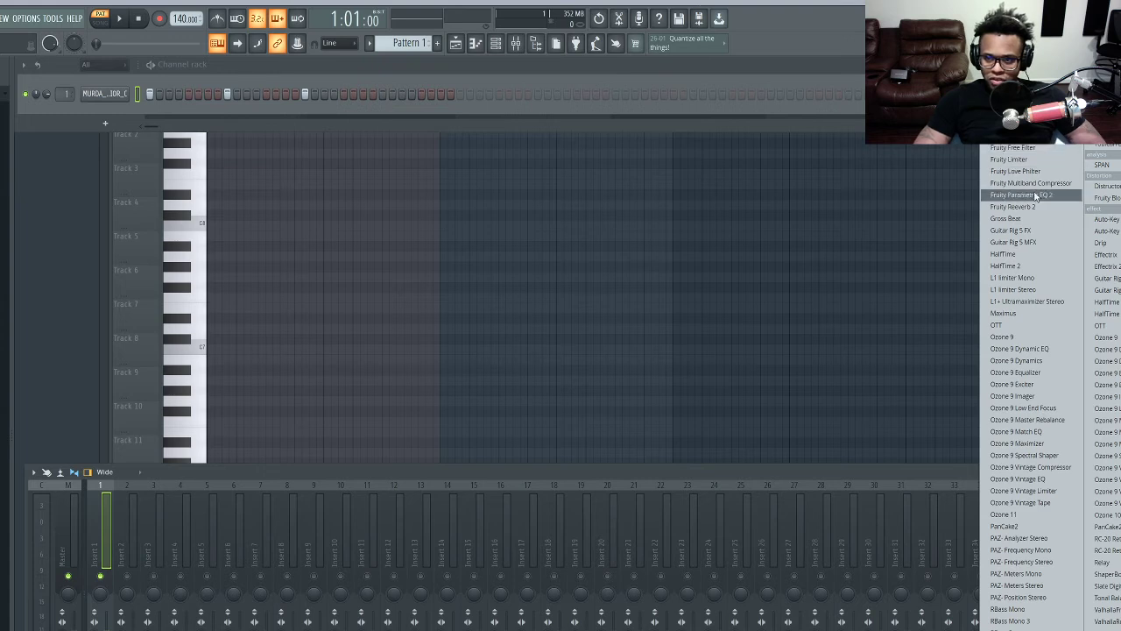
{"action": "left_click", "coordinate": [1029, 277]}
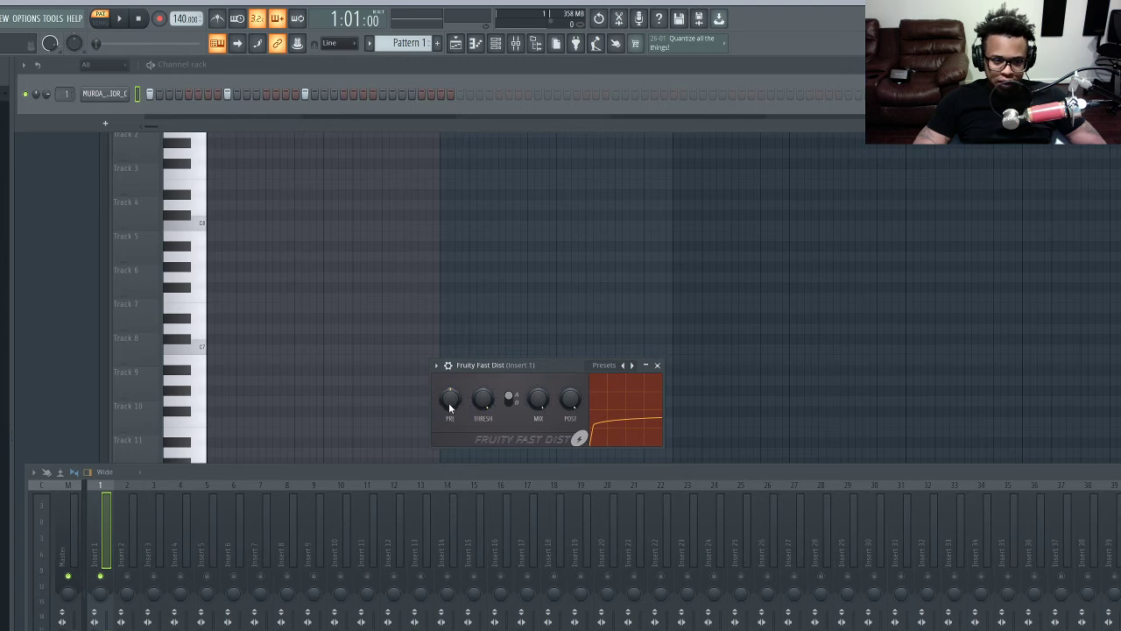
Adjust Fruity Fast Dist's pre-amp and reduce its mix while auditioning the 808.
{"action": "key", "text": "space"}
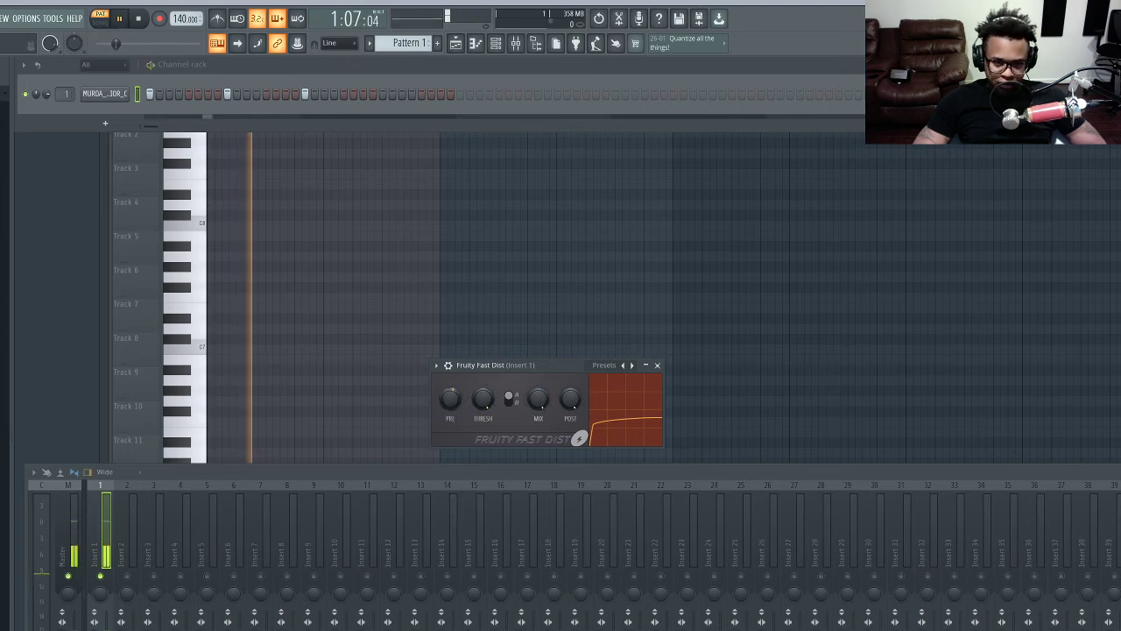
{"action": "left_click_drag", "start_coordinate": [543, 400], "coordinate": [543, 428]}
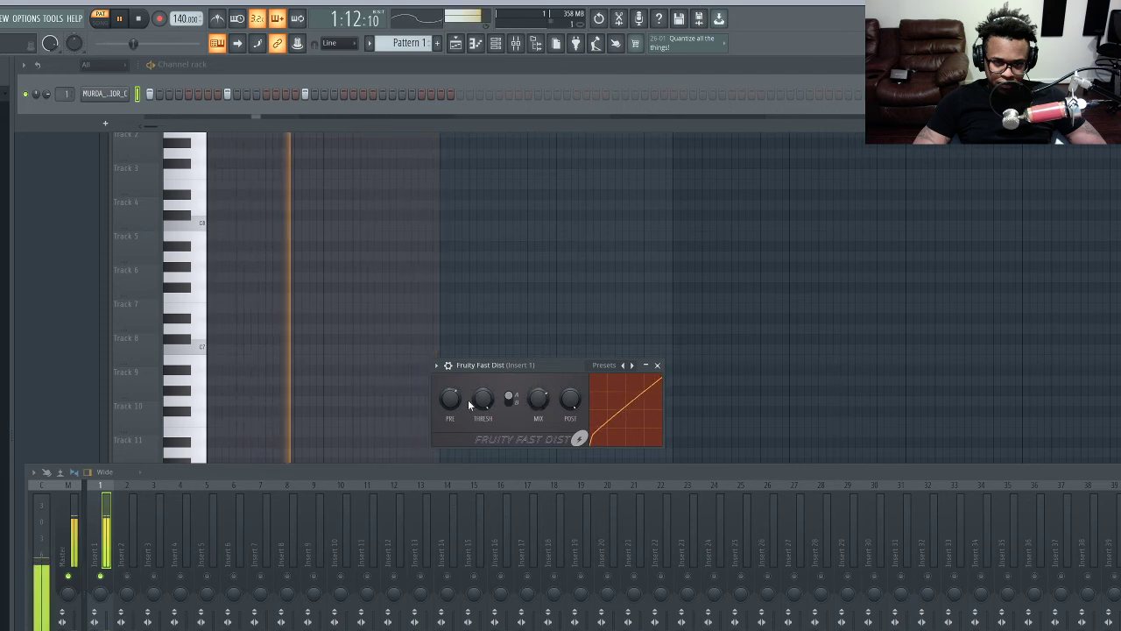
{"action": "left_click_drag", "start_coordinate": [451, 399], "coordinate": [451, 415]}
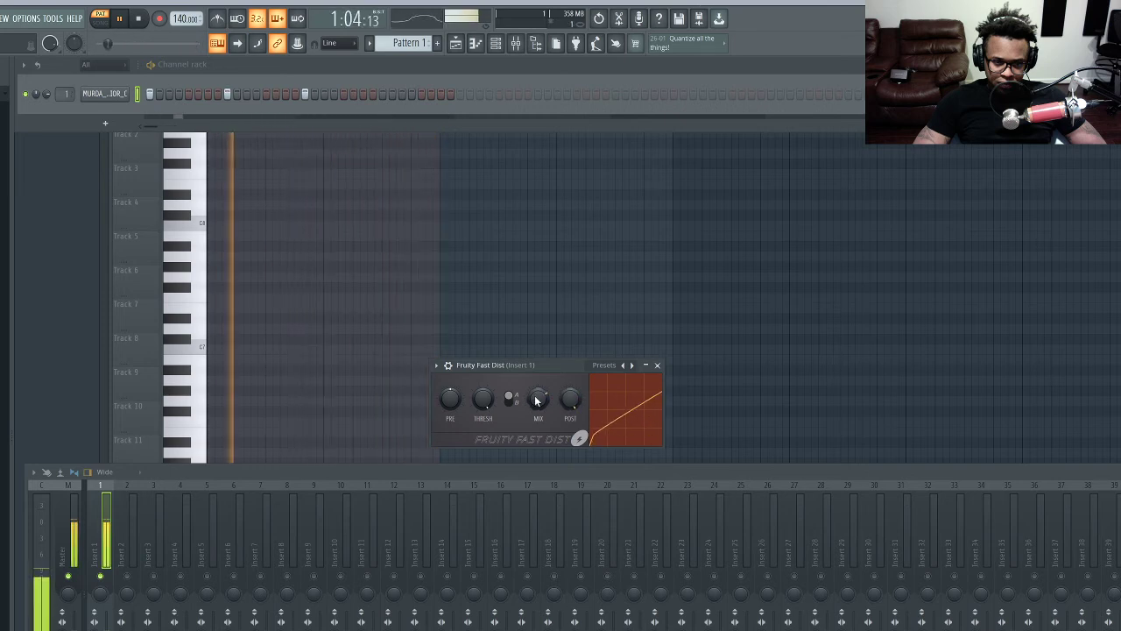
{"action": "left_click_drag", "start_coordinate": [538, 399], "coordinate": [538, 433]}
{"action": "key", "text": "space"}
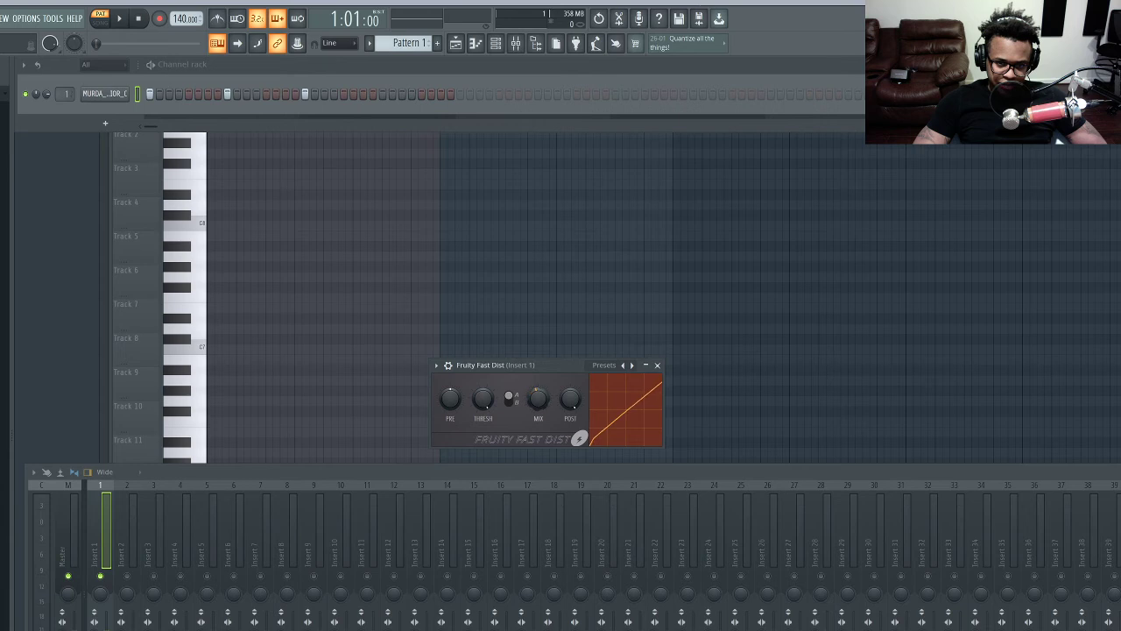
{"action": "key", "text": "space"}
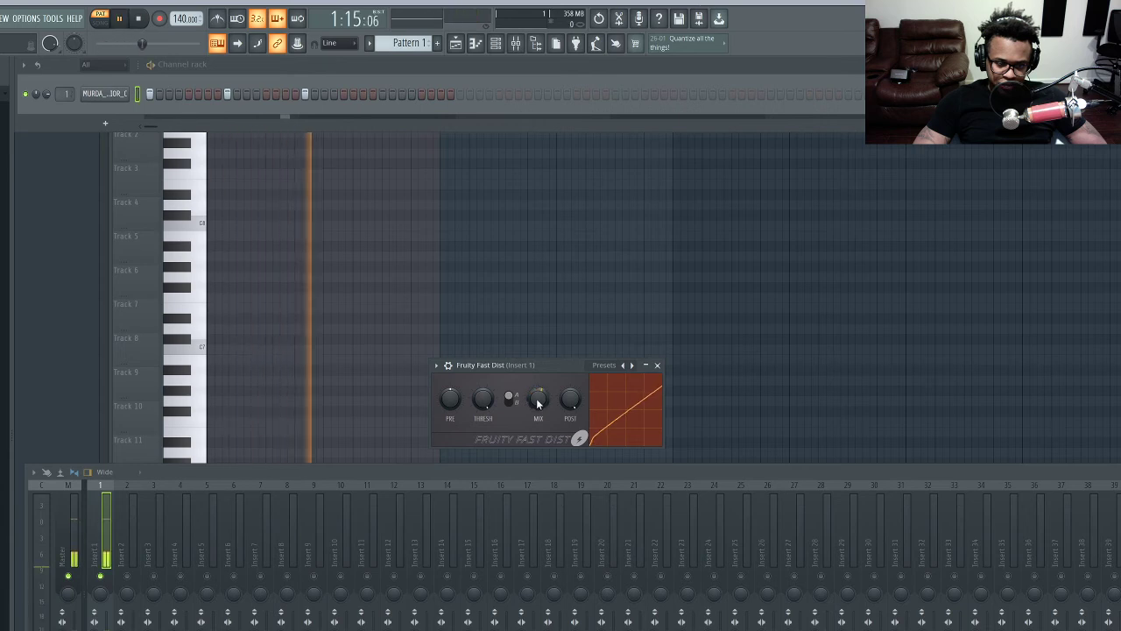